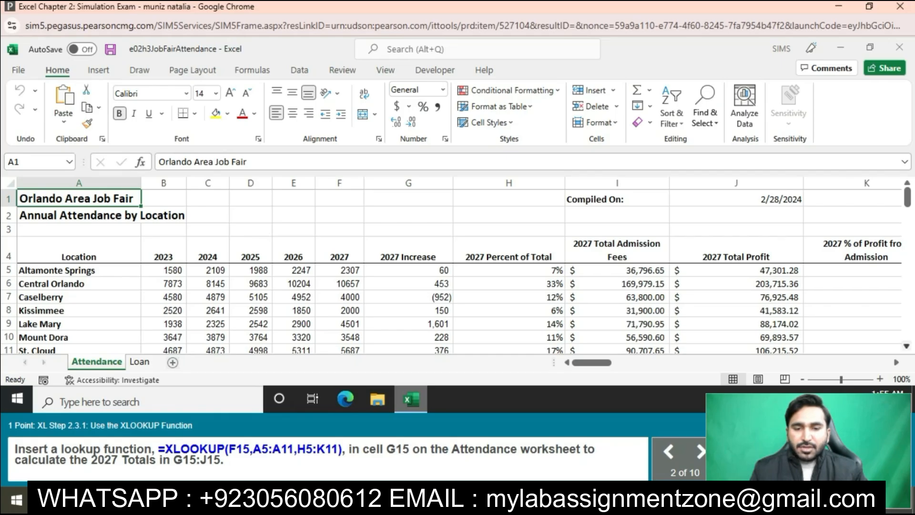
Step: Enter the formula =XLOOKUP(F15,A5:A11,H5:K11) in cell G15 of the Attendance worksheet
scroll(458, 269, down, 1)
scroll(458, 269, down, 1)
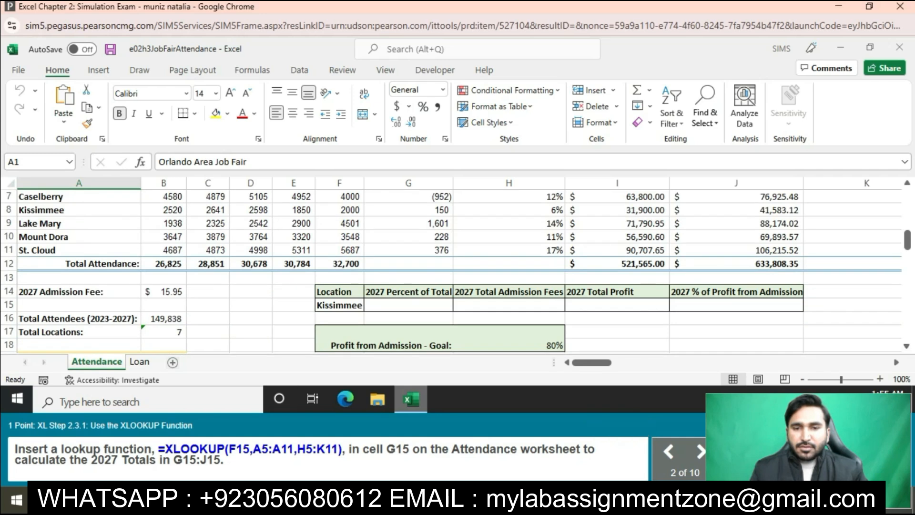
click(408, 264)
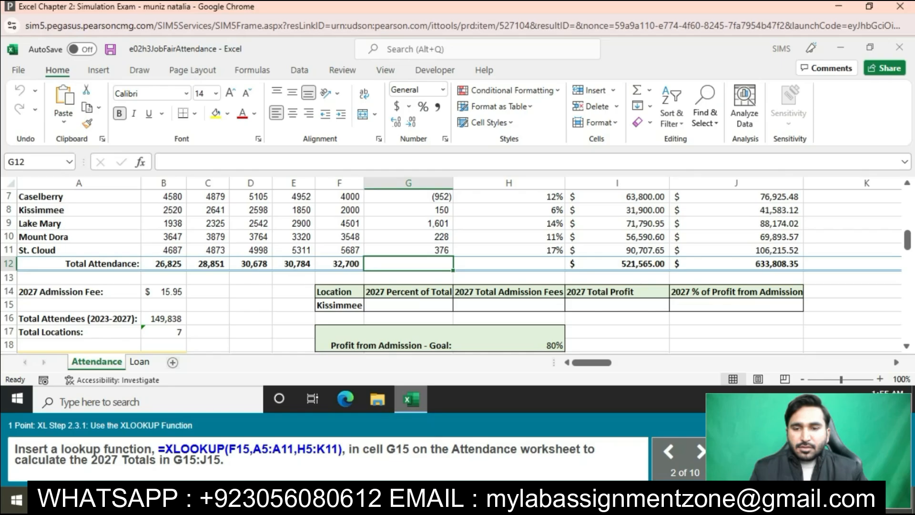
click(409, 305)
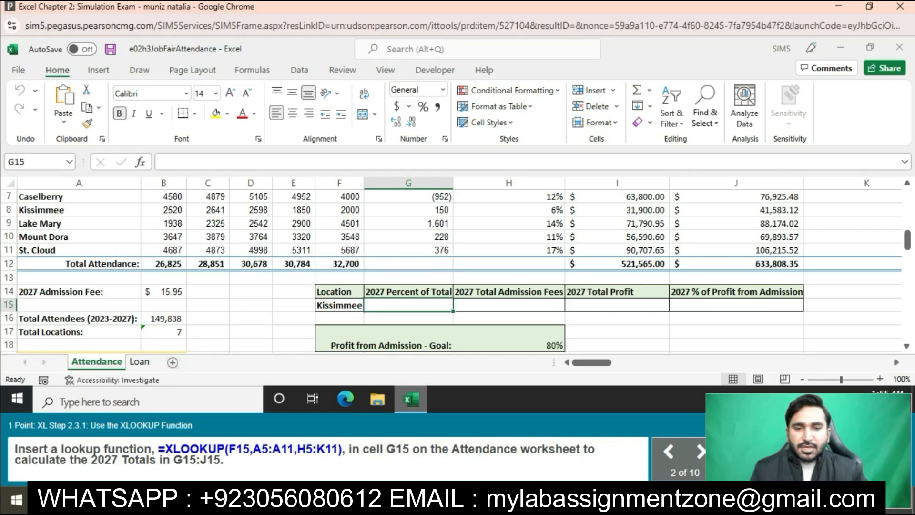
click(161, 162)
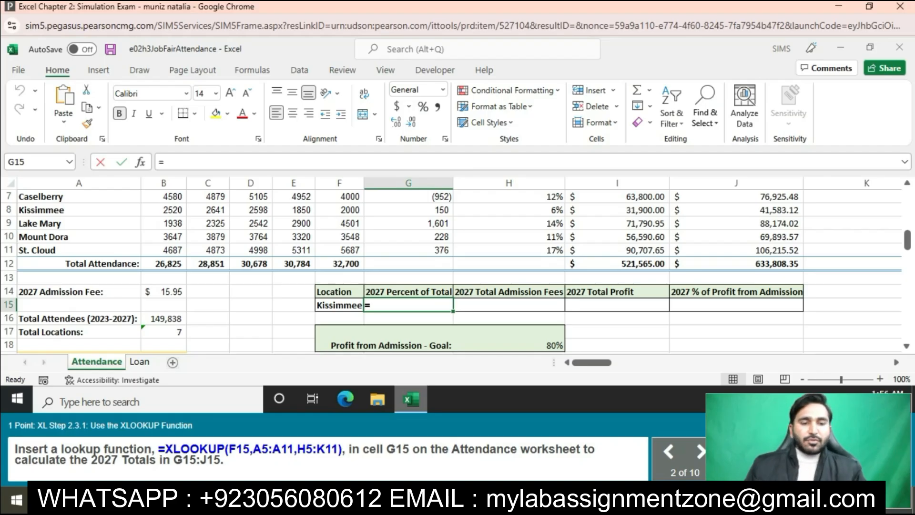
text(=)
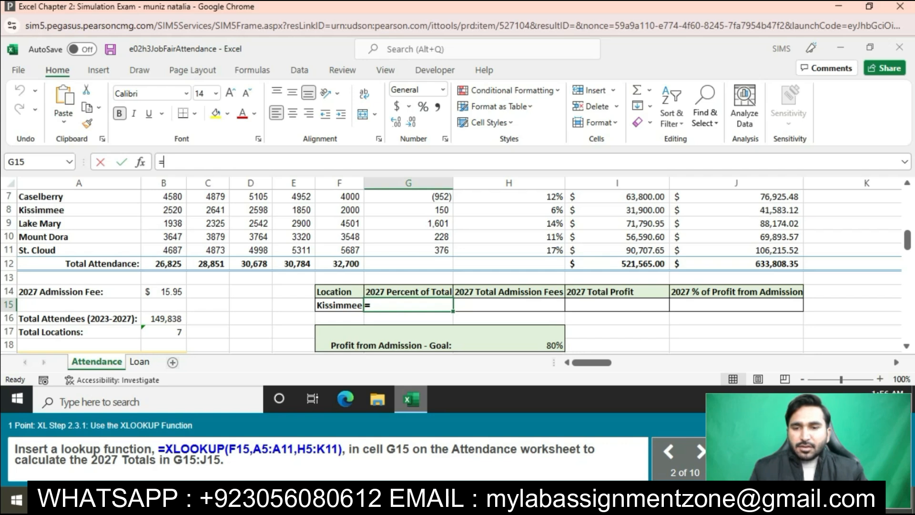
text(X)
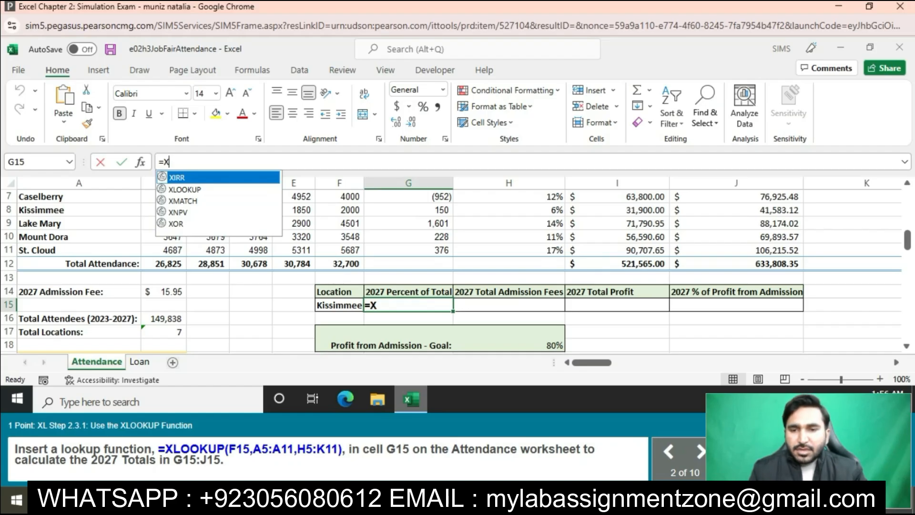
text(LOOK)
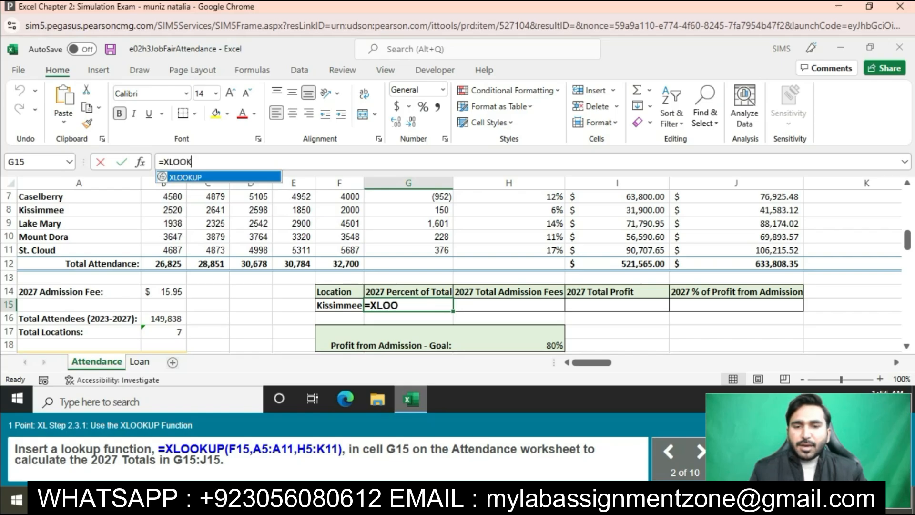
text(UP)
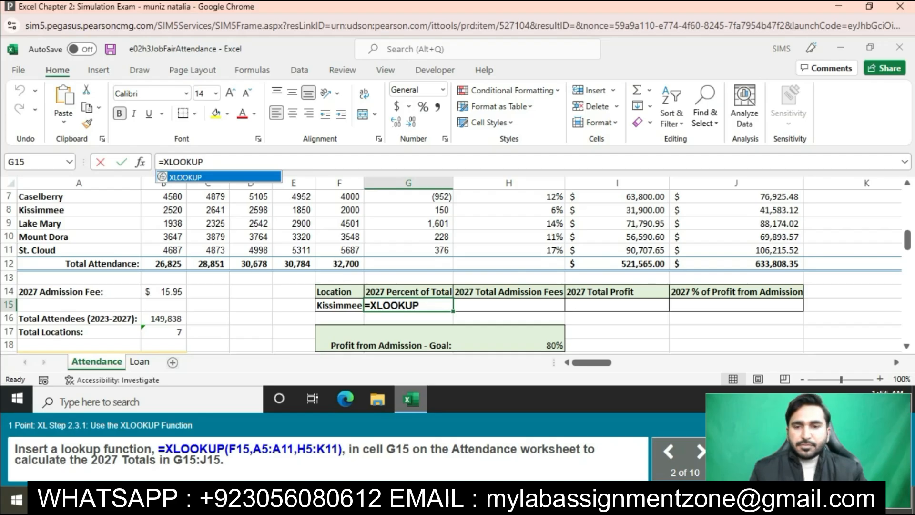
text(()
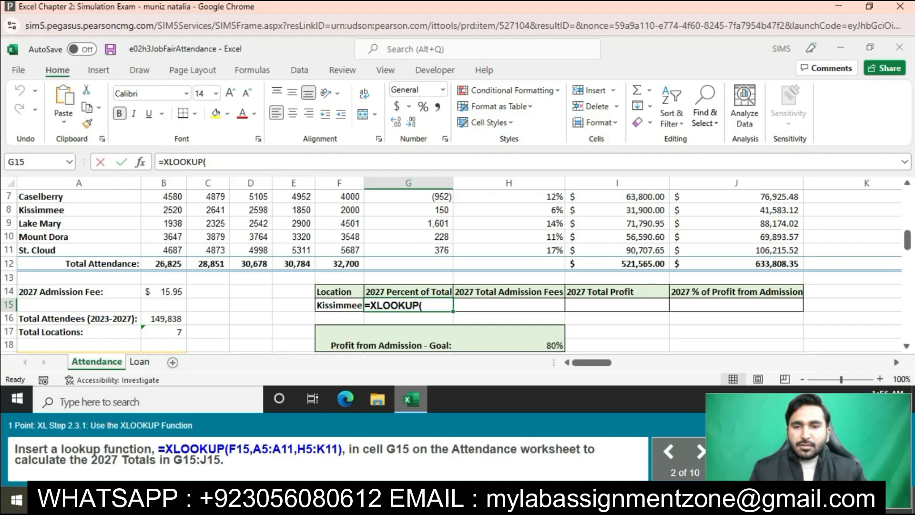
text(F)
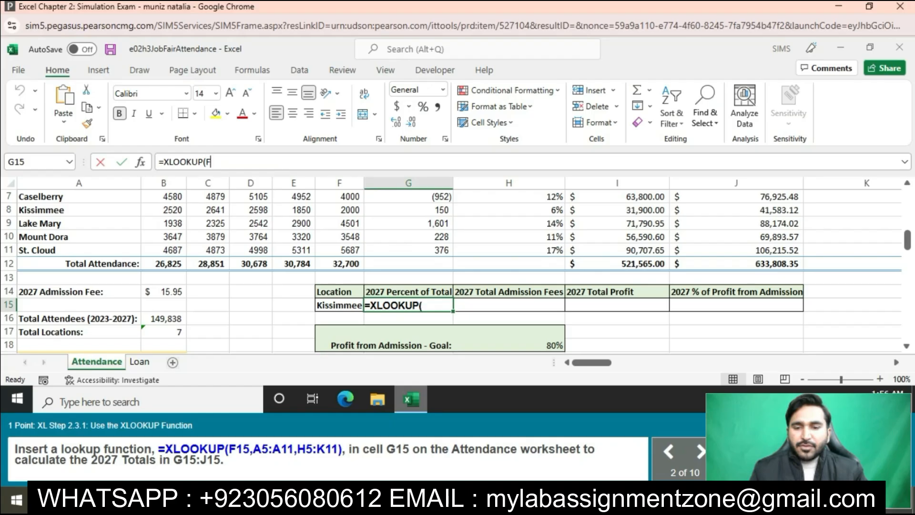
text(15)
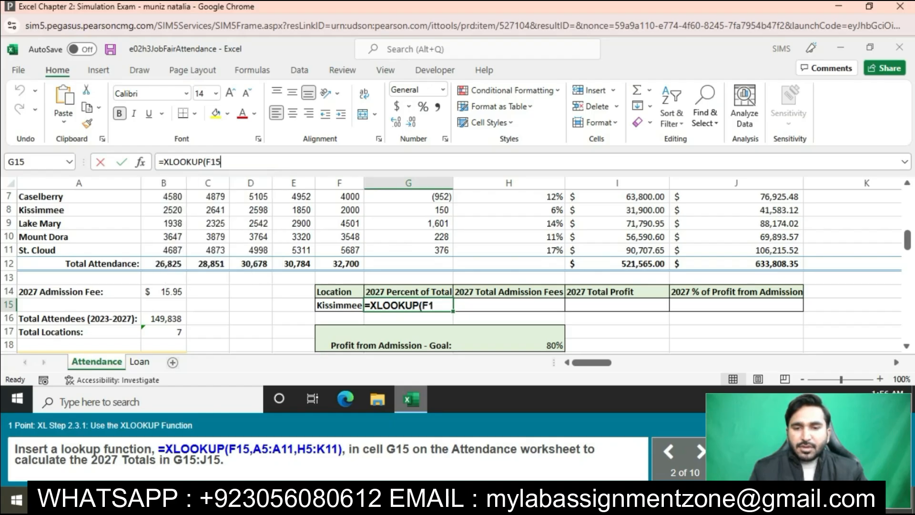
text(,A5)
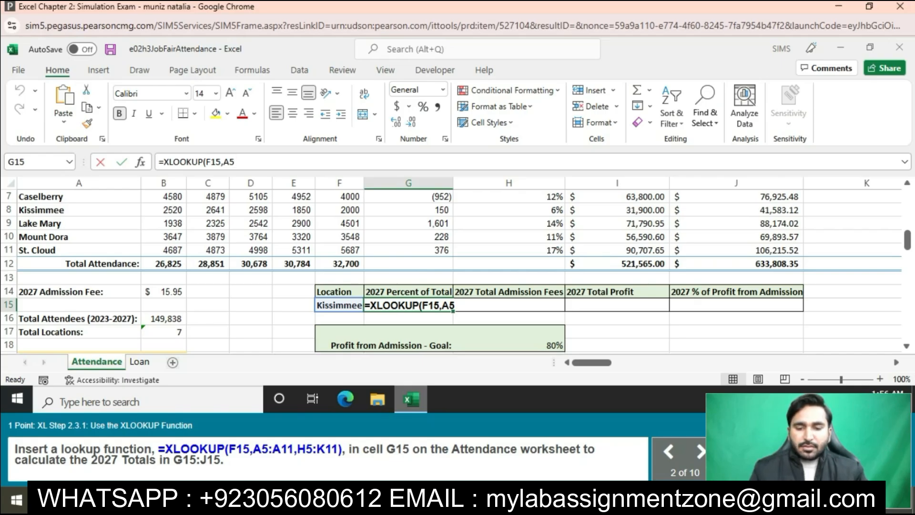
text(:)
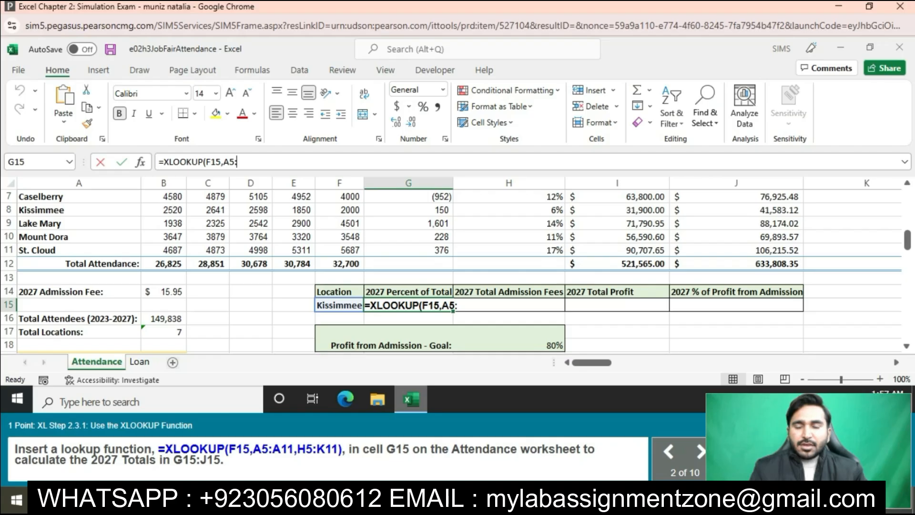
text(A11)
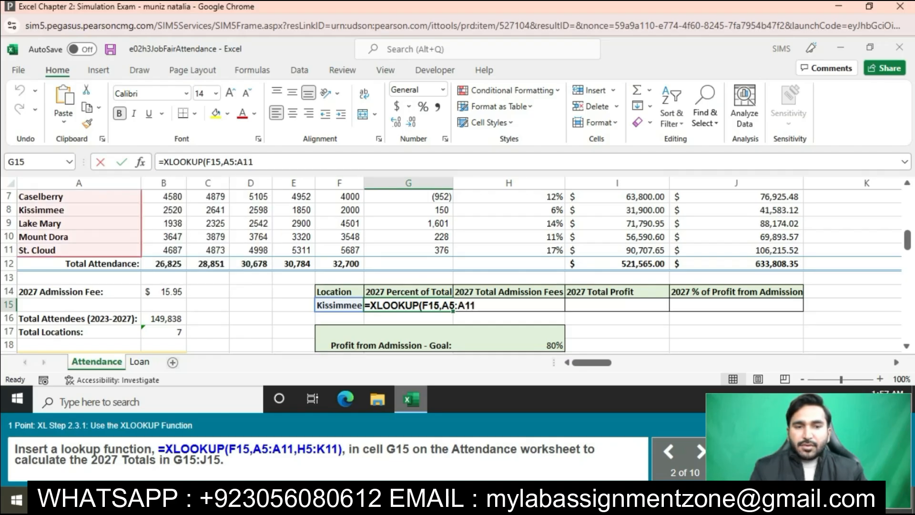
text(,)
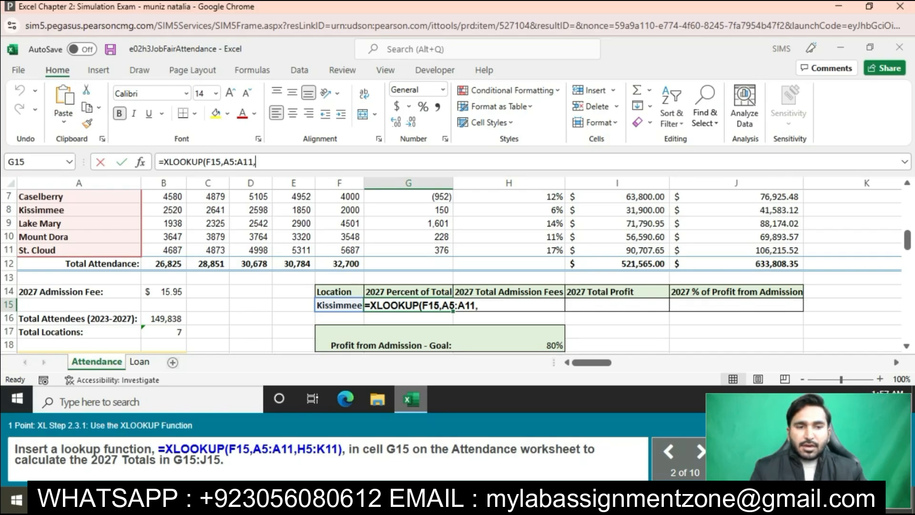
text(H5)
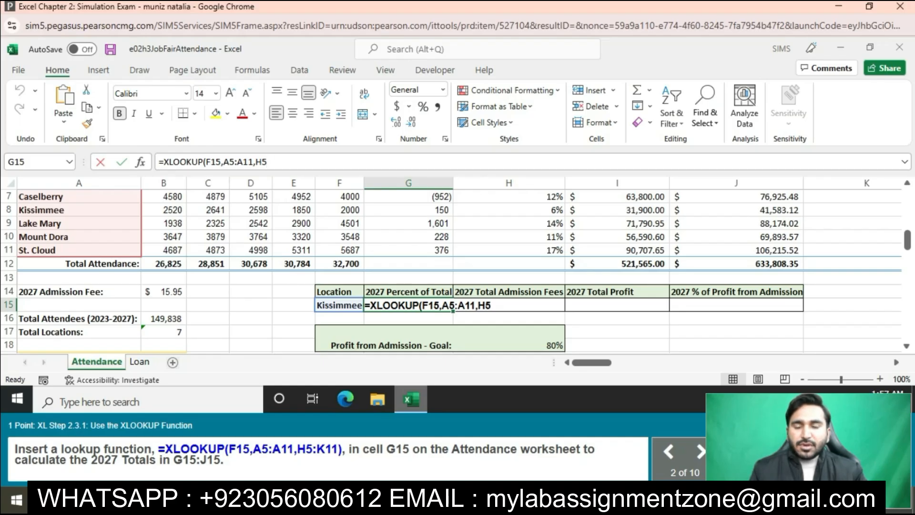
text(:K)
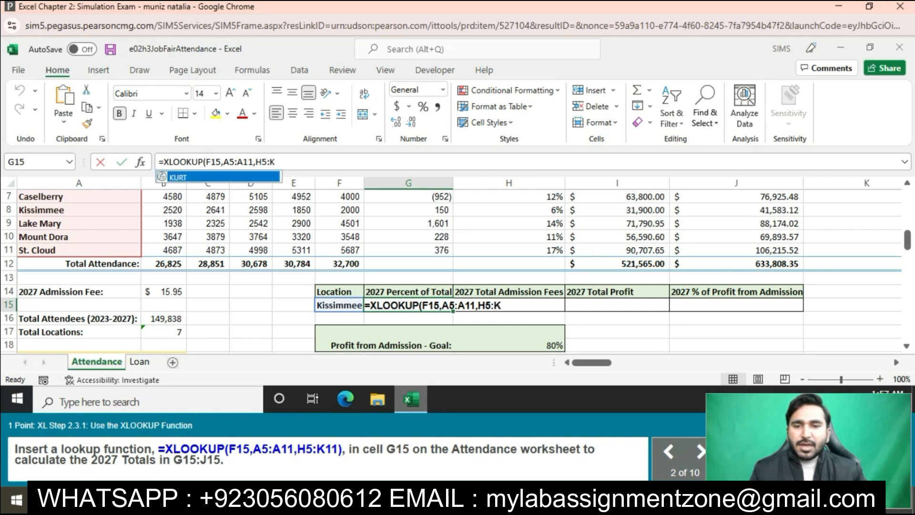
text(11)
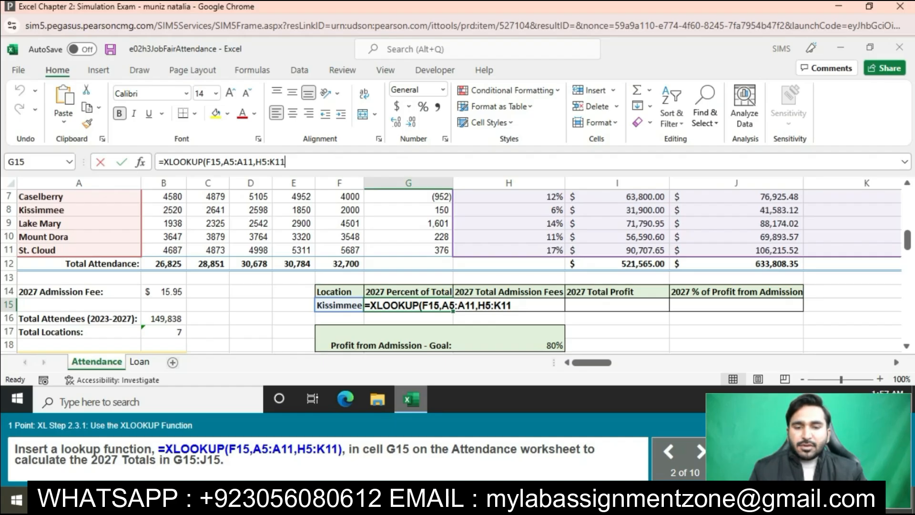
text())
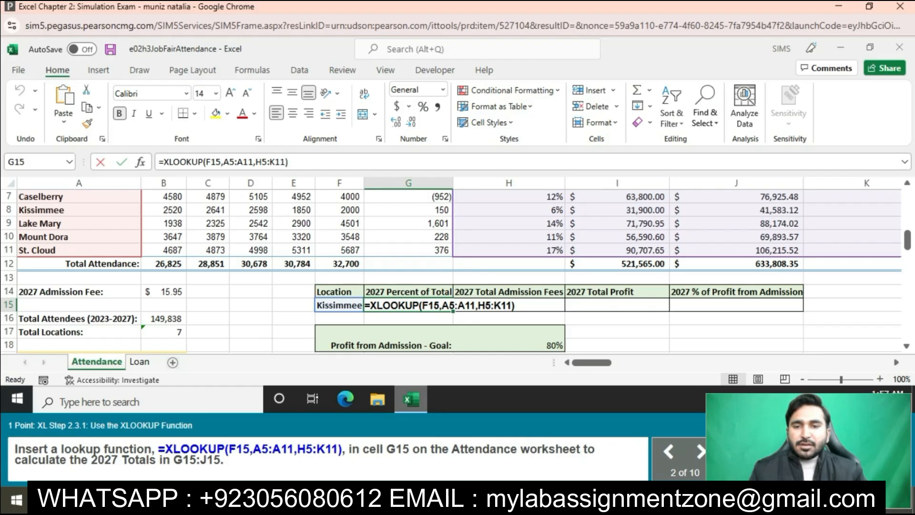
key(Tab)
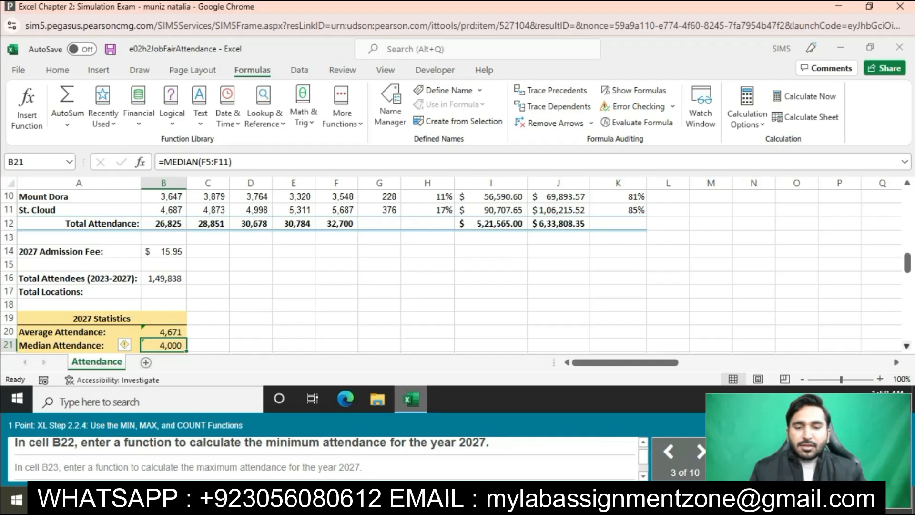
Step: Enter =MAX(F5:F11) in cell B23 to calculate the maximum attendance for 2027
click(907, 346)
click(907, 346)
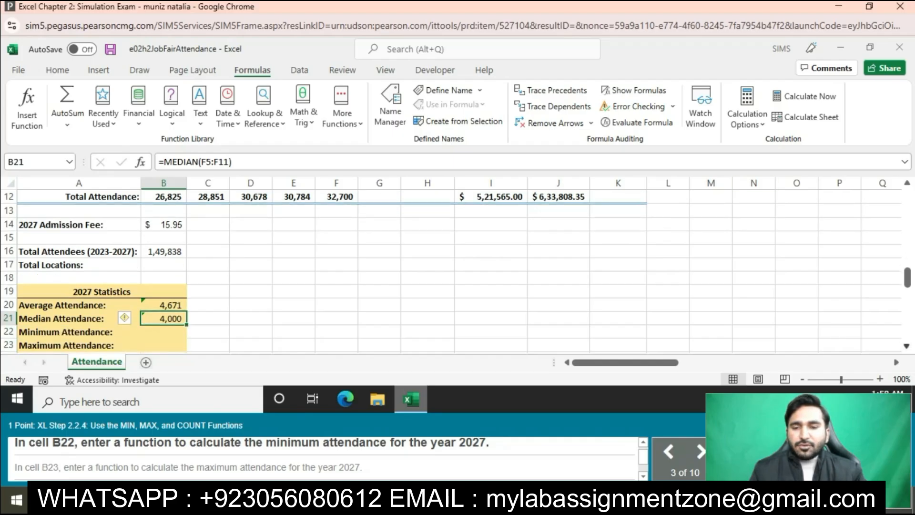
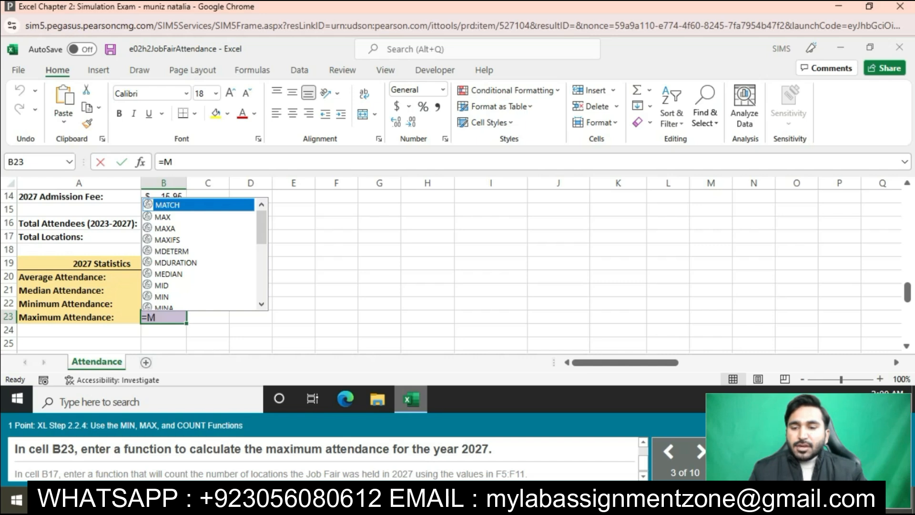
text(AX)
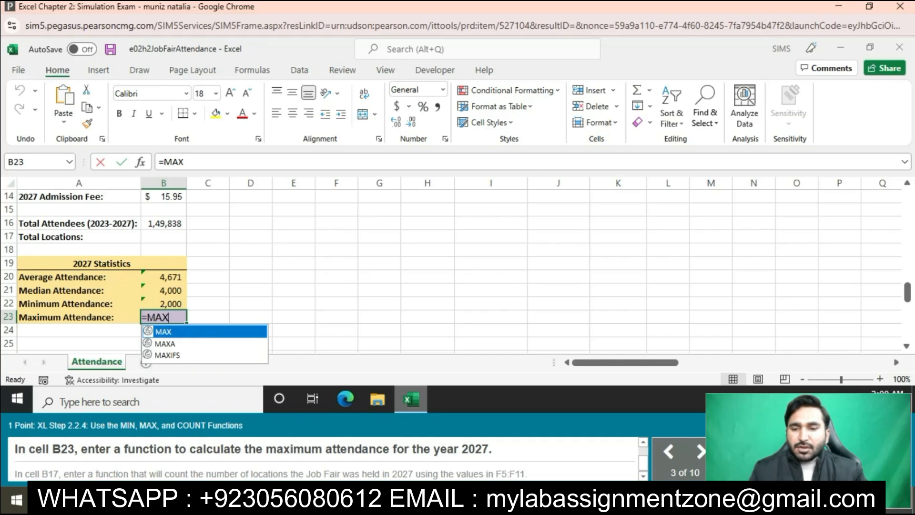
text(()
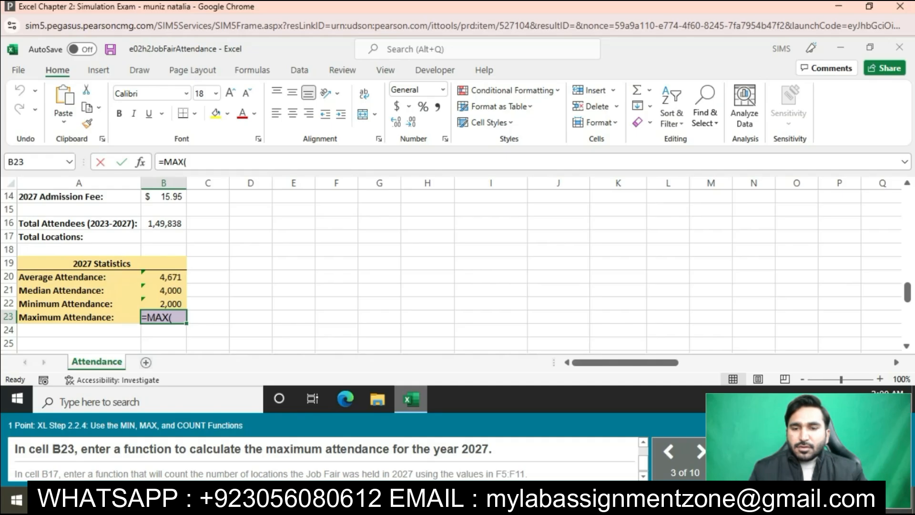
text(F5)
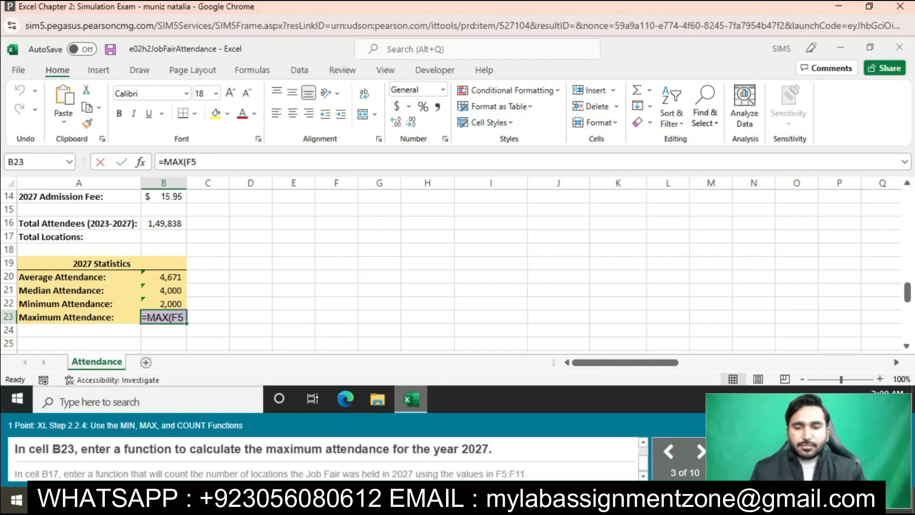
text(F11)
key(BackSpace)
key(BackSpace)
key(BackSpace)
text(:F)
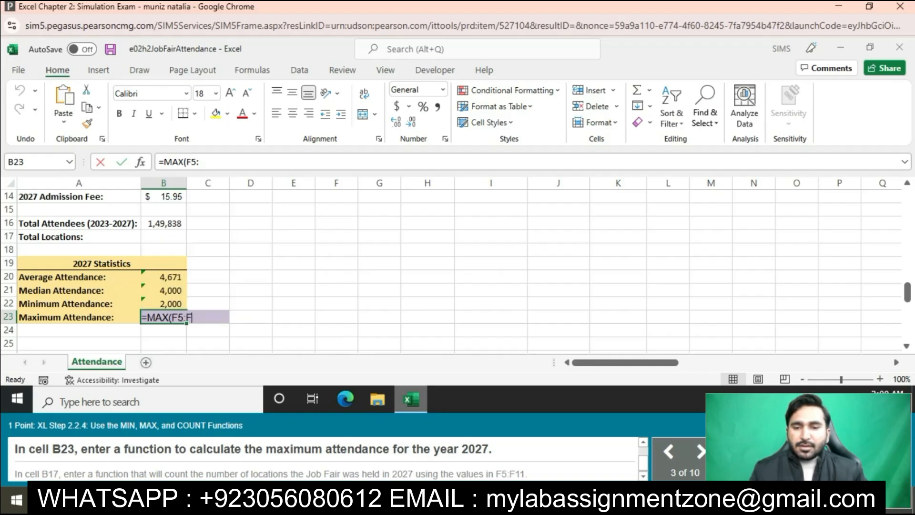
text(11)
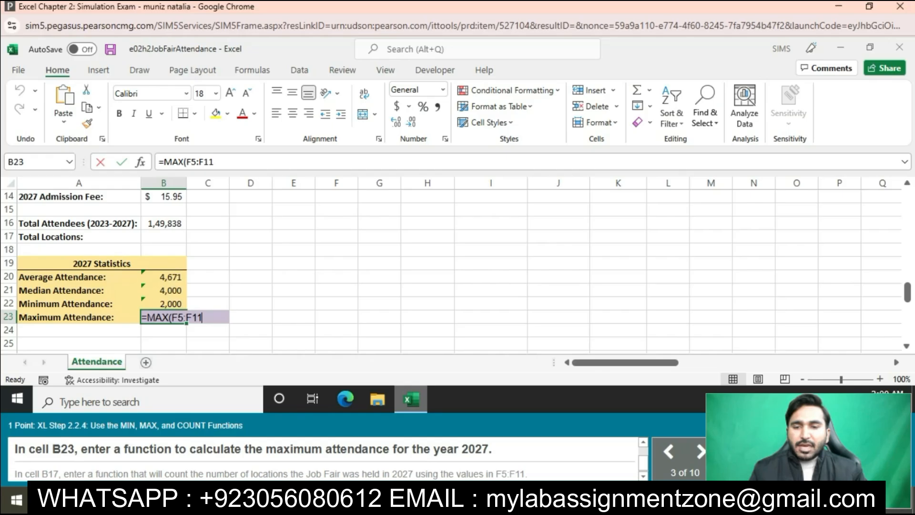
text())
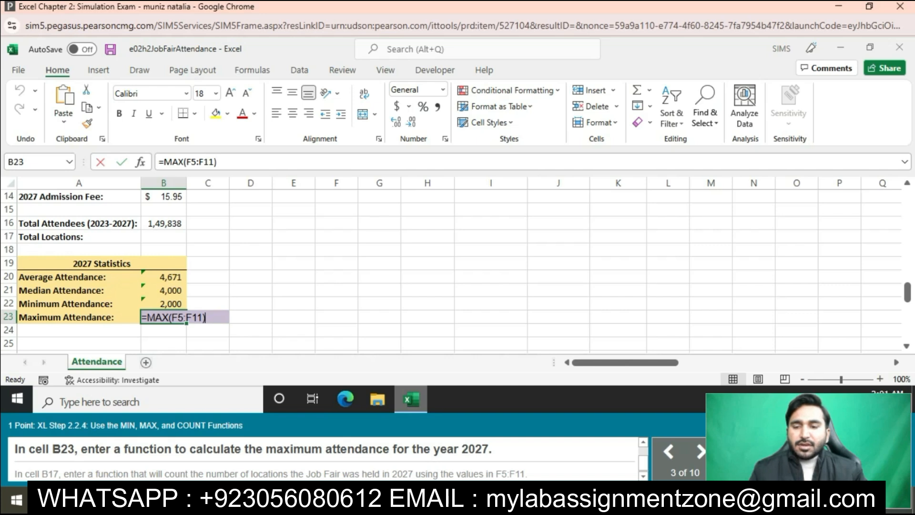
key(Return)
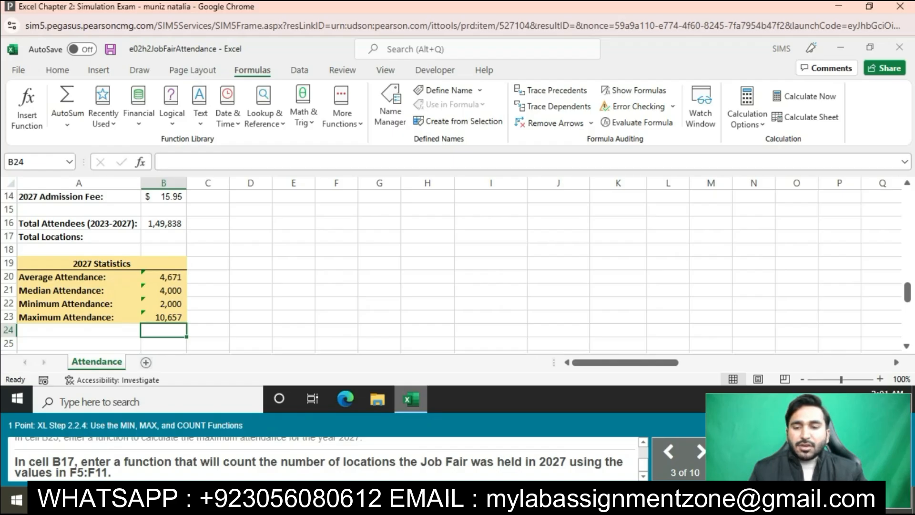
Step: Enter =COUNT(F5:F11) in cell B17 to count the locations where the Job Fair was held in 2027
click(163, 237)
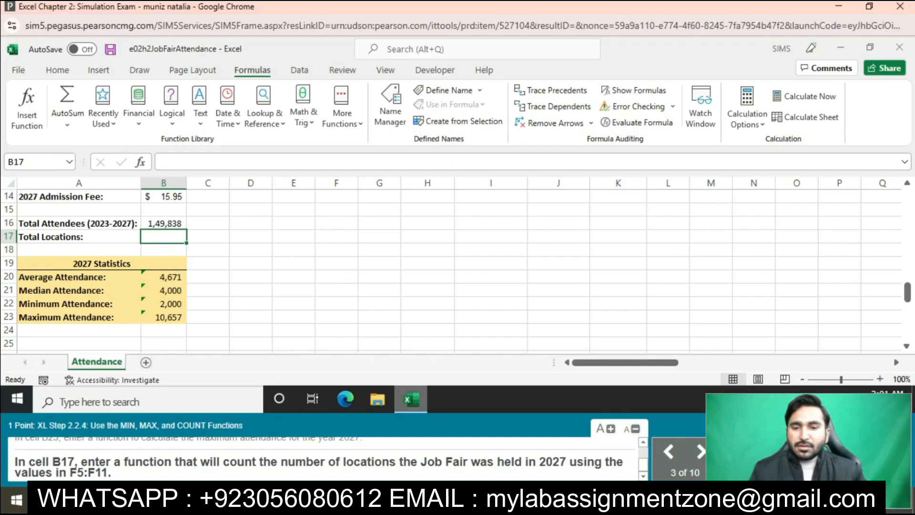
text(=)
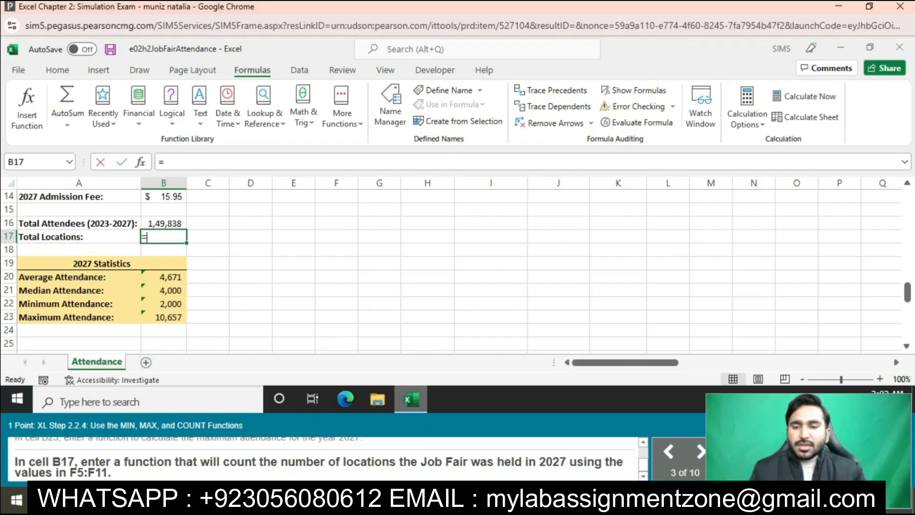
text(CO)
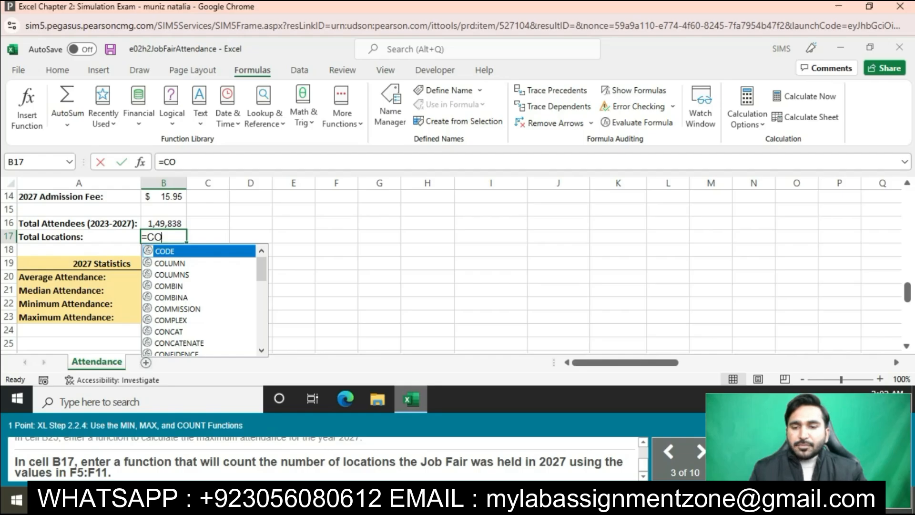
text(UNT)
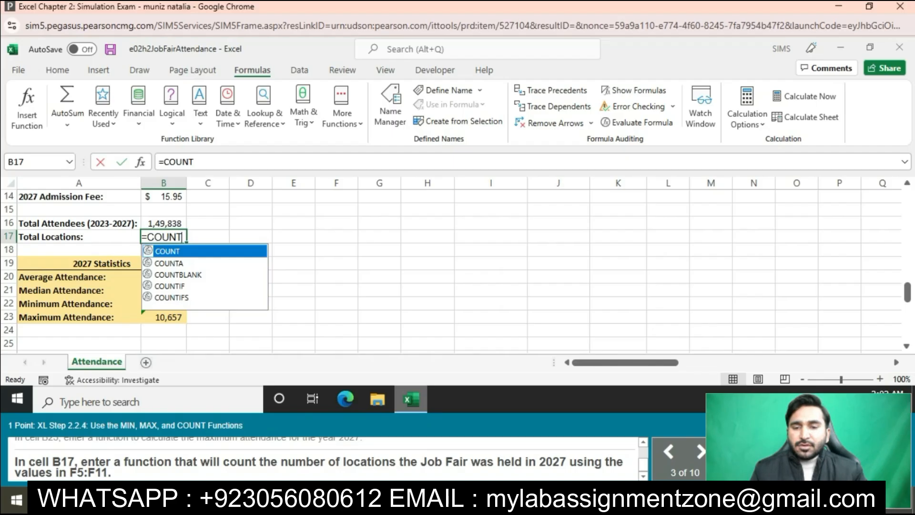
text(()
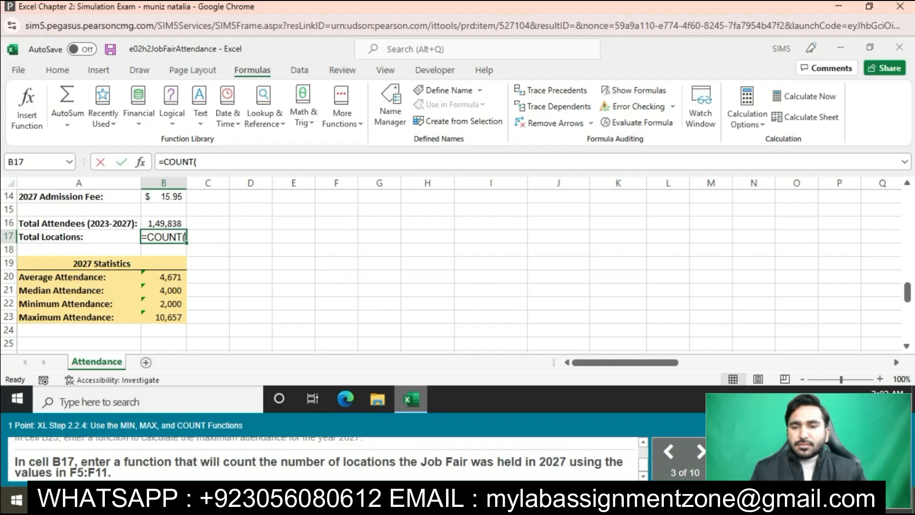
text(F5)
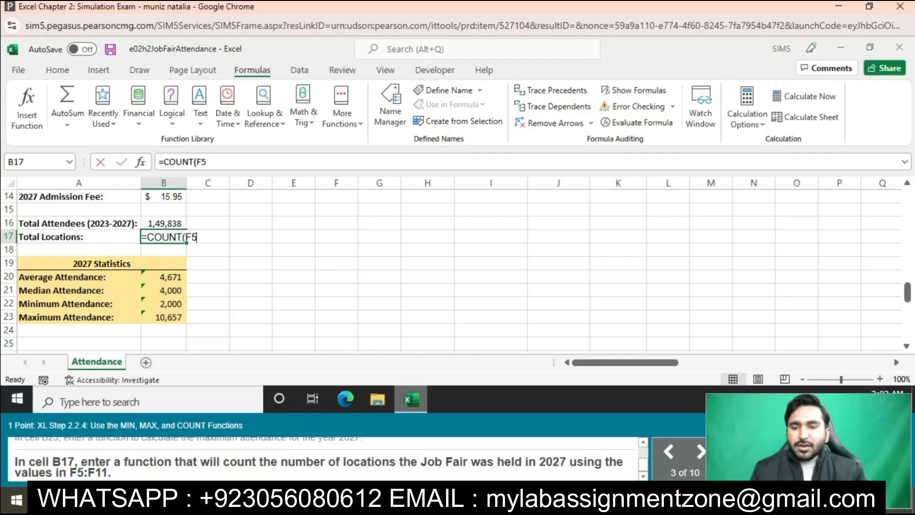
text(:F11)
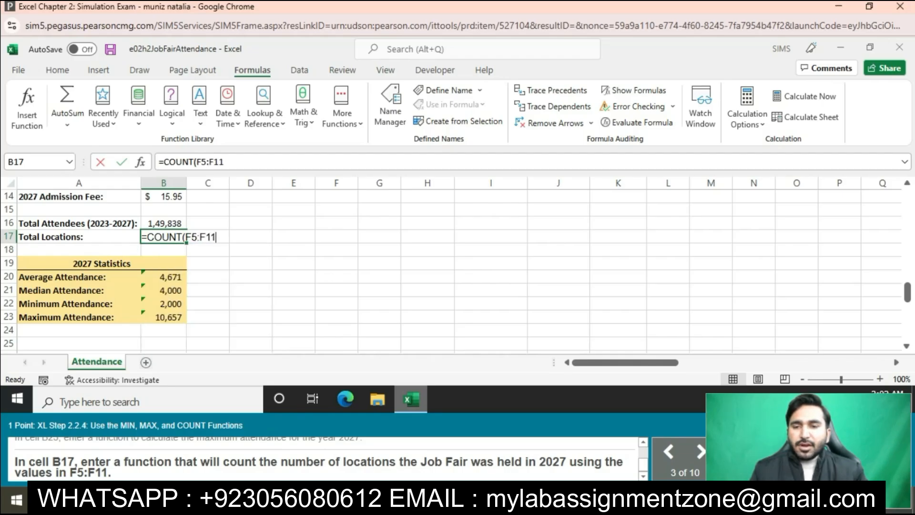
text())
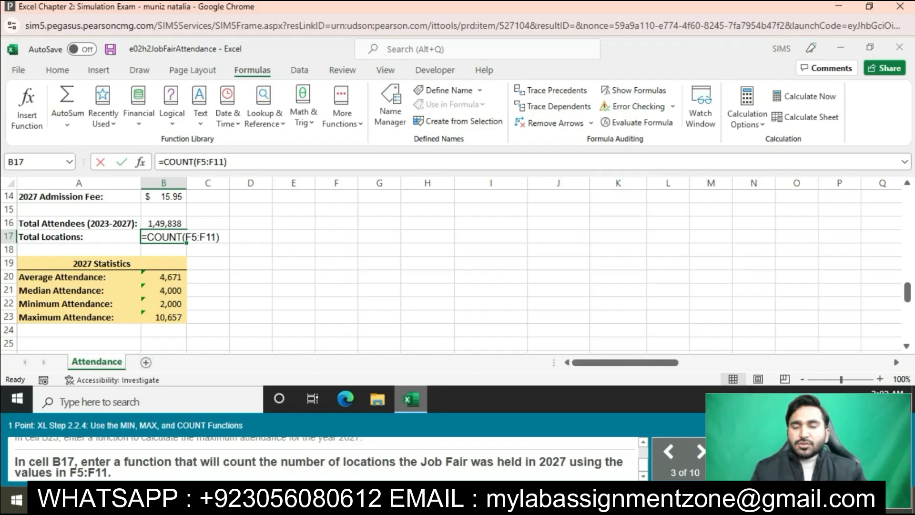
key(Return)
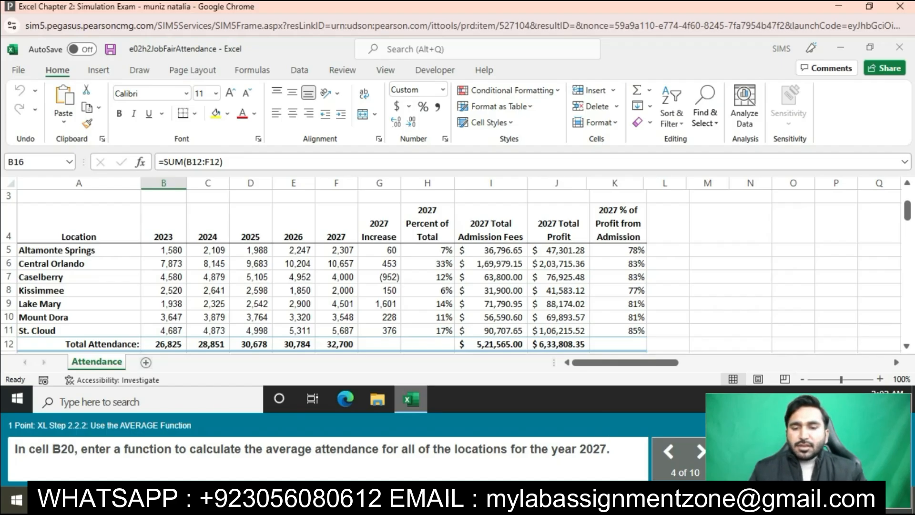
Step: Enter =AVERAGE(F5:F11) in cell B20 to calculate the average attendance for all locations in 2027
scroll(456, 272, down, 2)
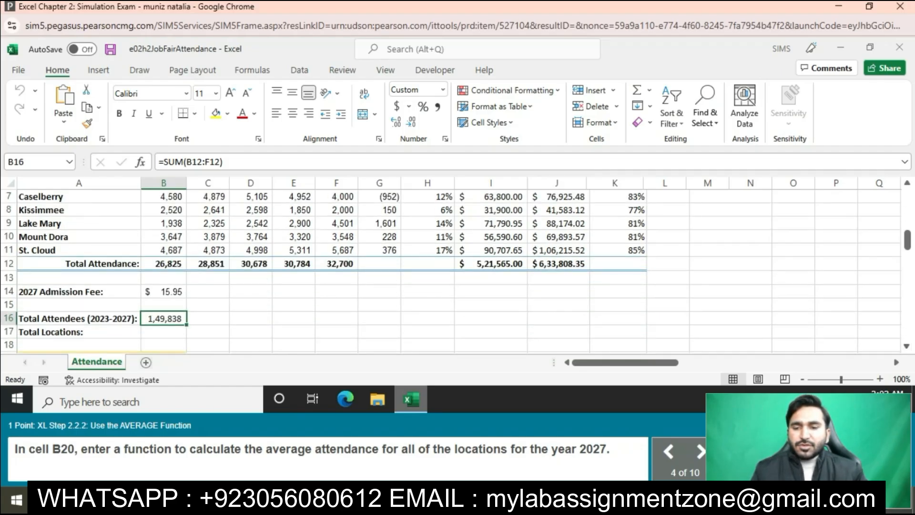
scroll(457, 272, down, 2)
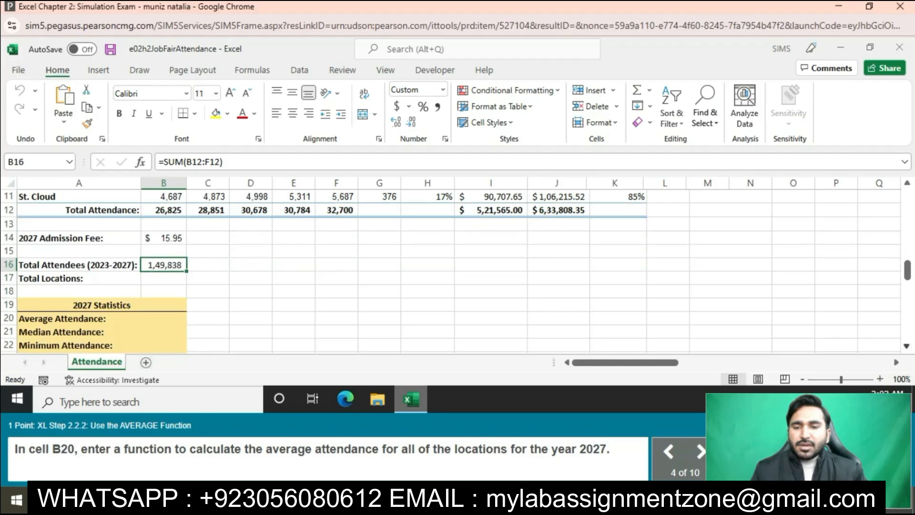
click(79, 319)
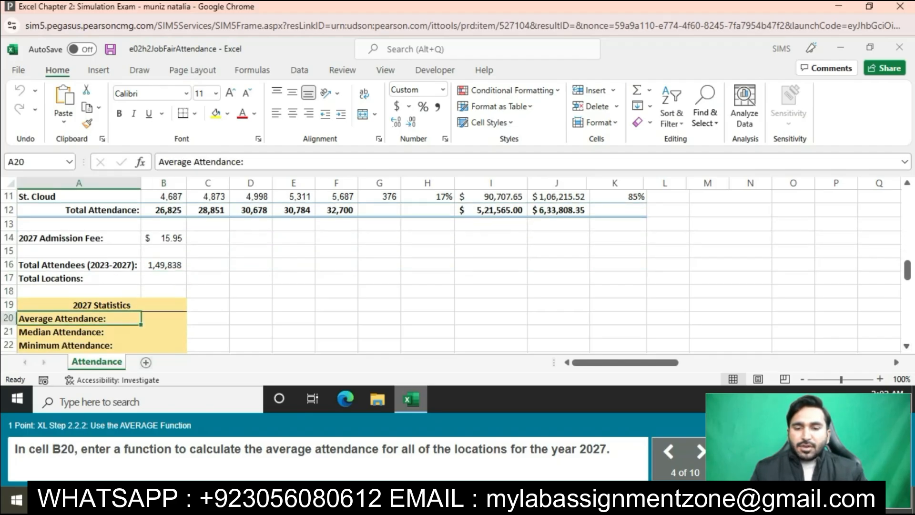
click(164, 319)
text(=)
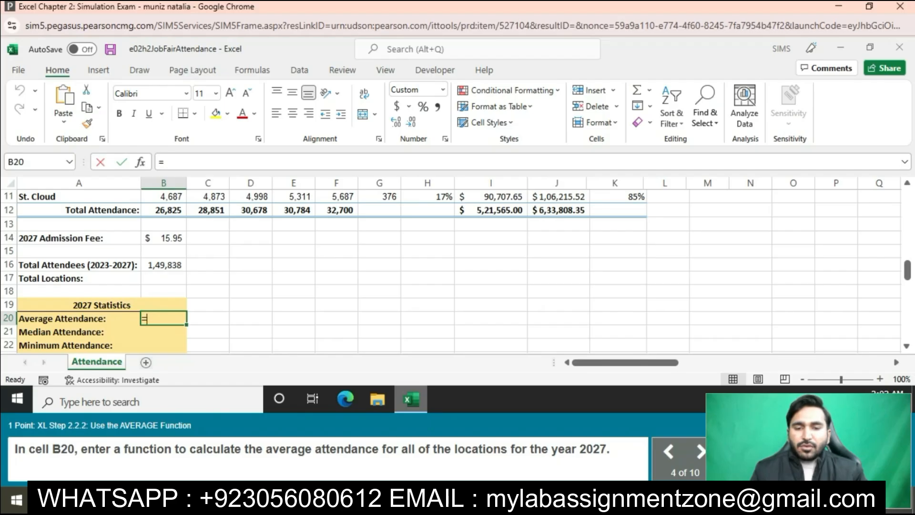
text(A)
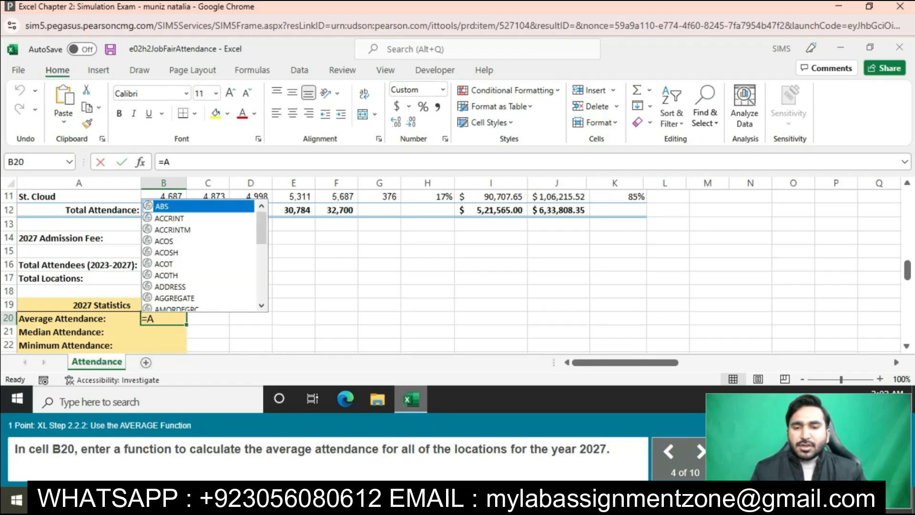
text(VE)
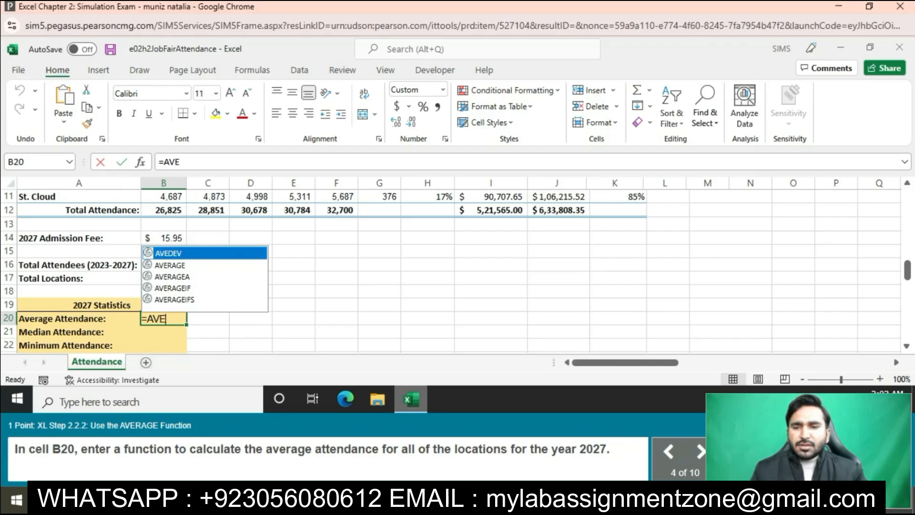
text(RA)
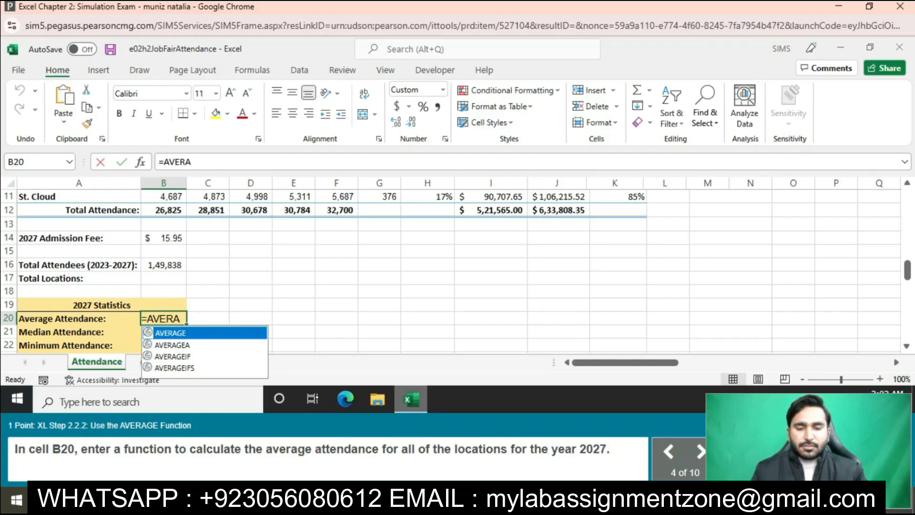
text(GE)
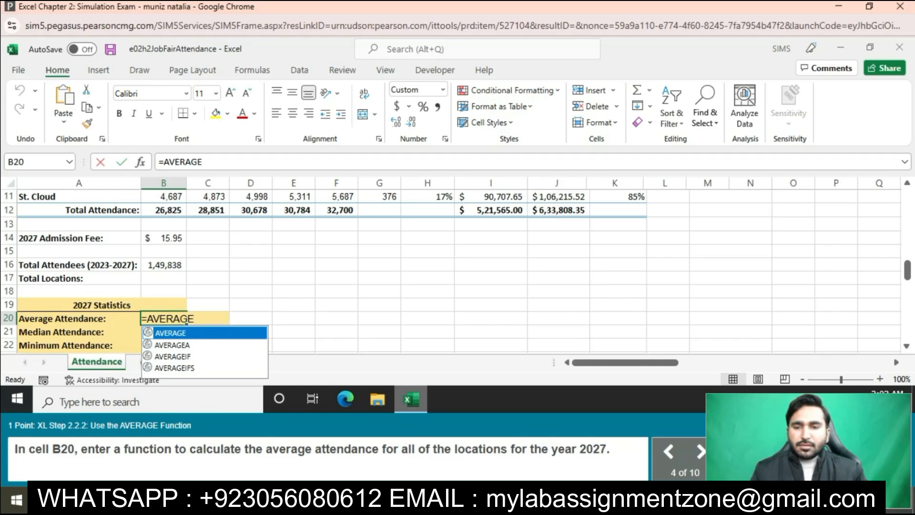
text(()
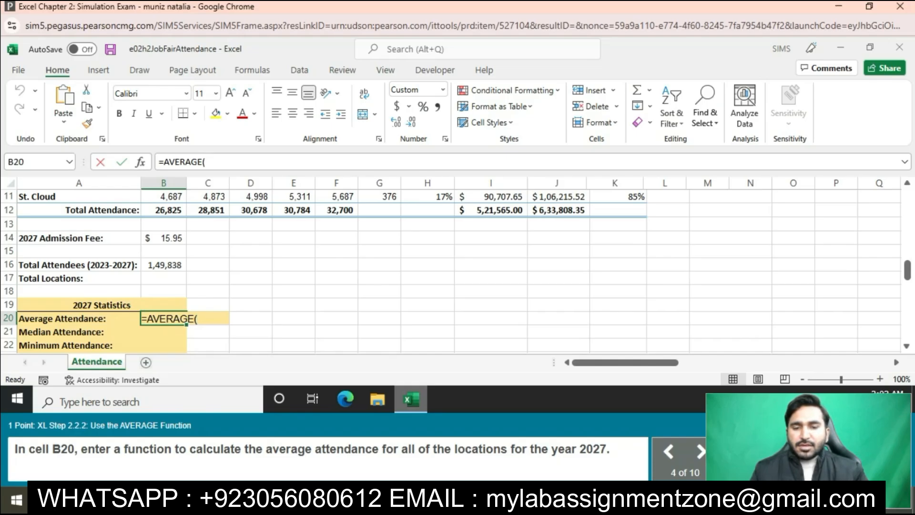
text(F)
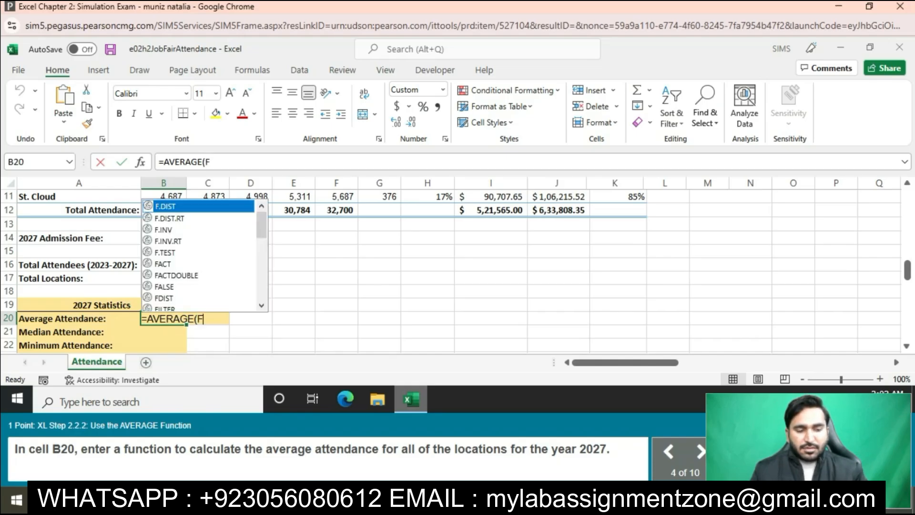
text(5)
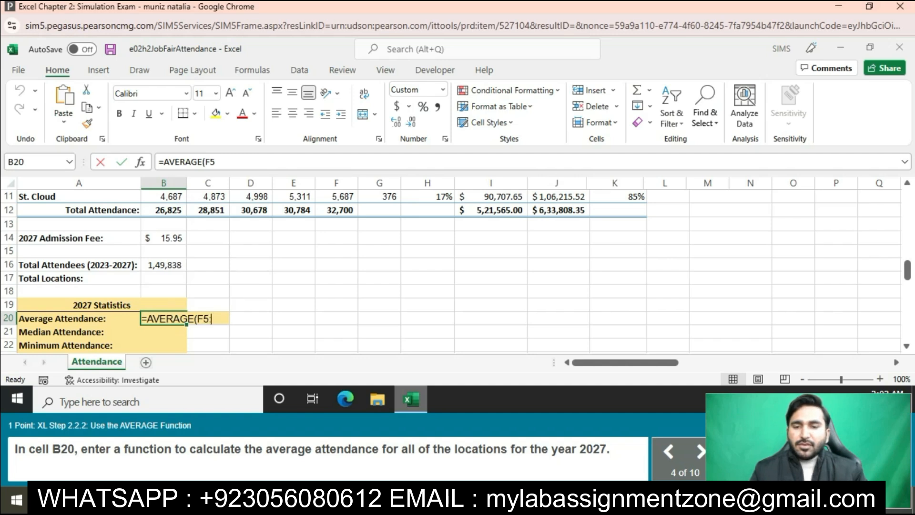
text(:F11)
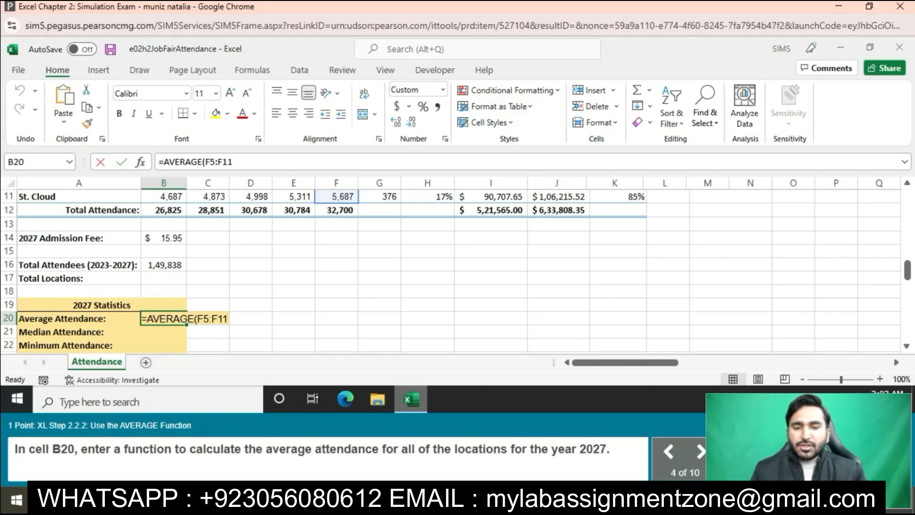
text())
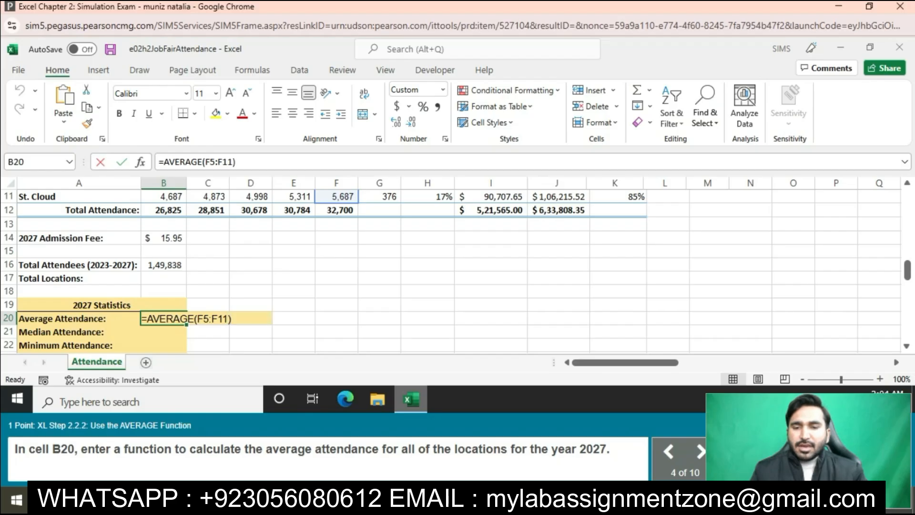
key(Return)
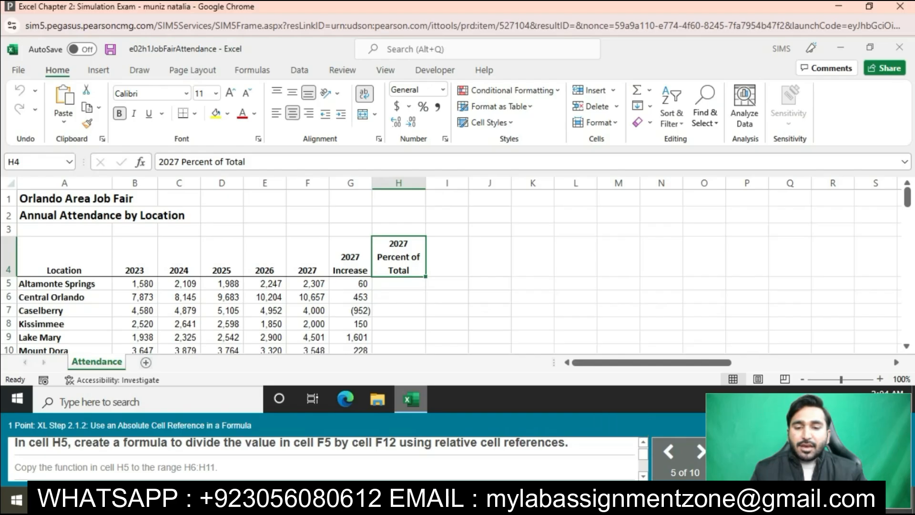
Step: Enter the formula =F5/$F$12 in cell H5 to calculate the Altamonte Springs 2027 percent of total
click(399, 284)
text(=)
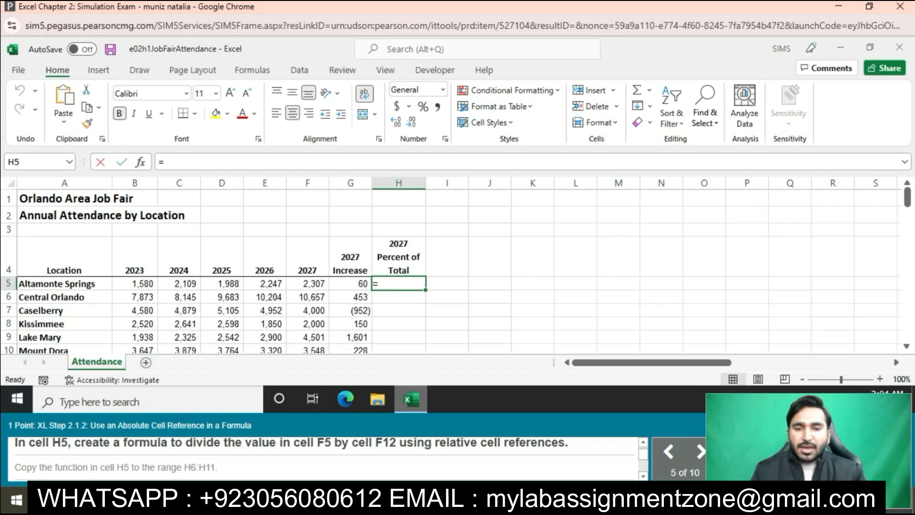
text(F5)
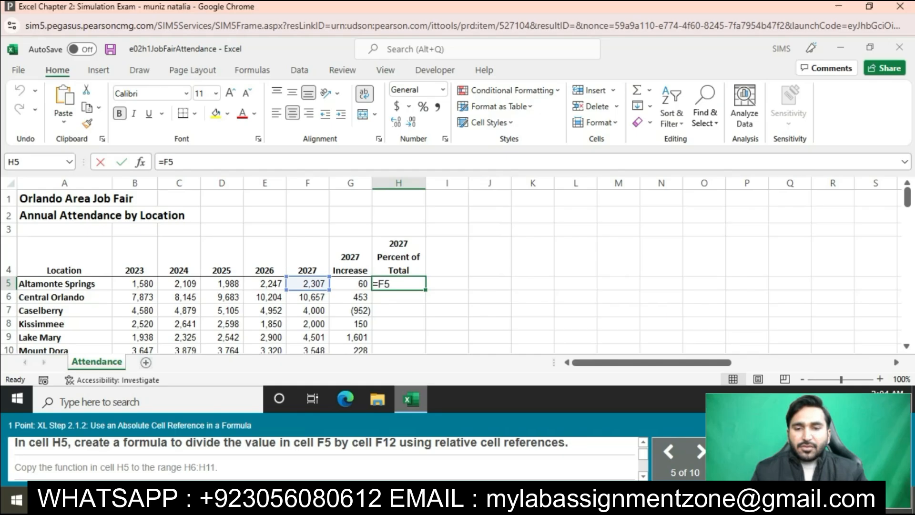
text(/)
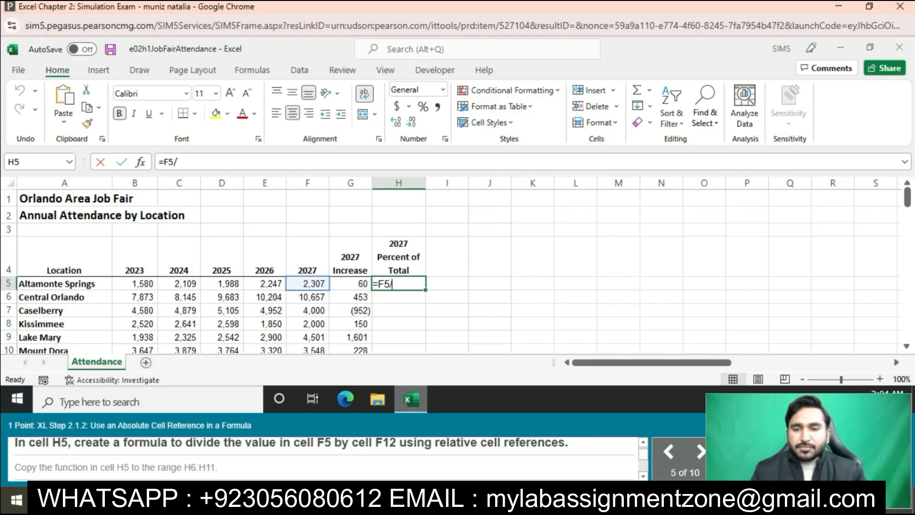
text($)
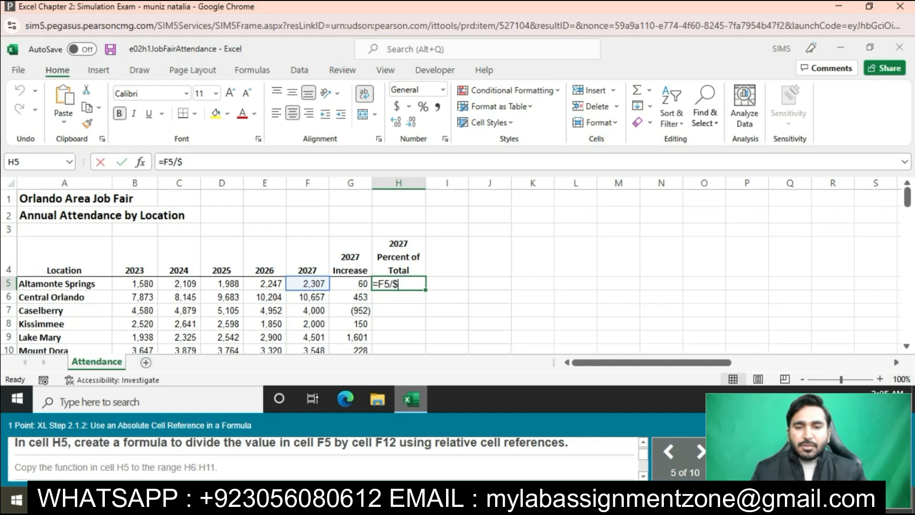
text(F$)
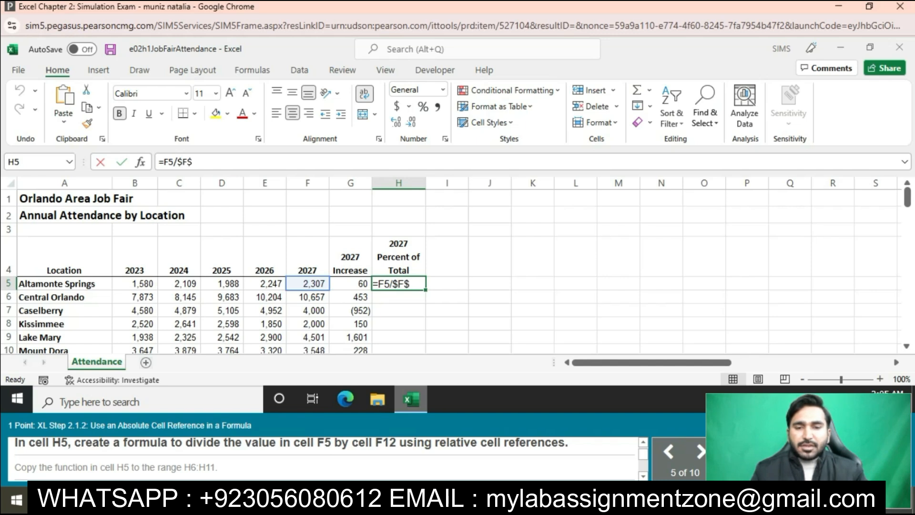
text(12)
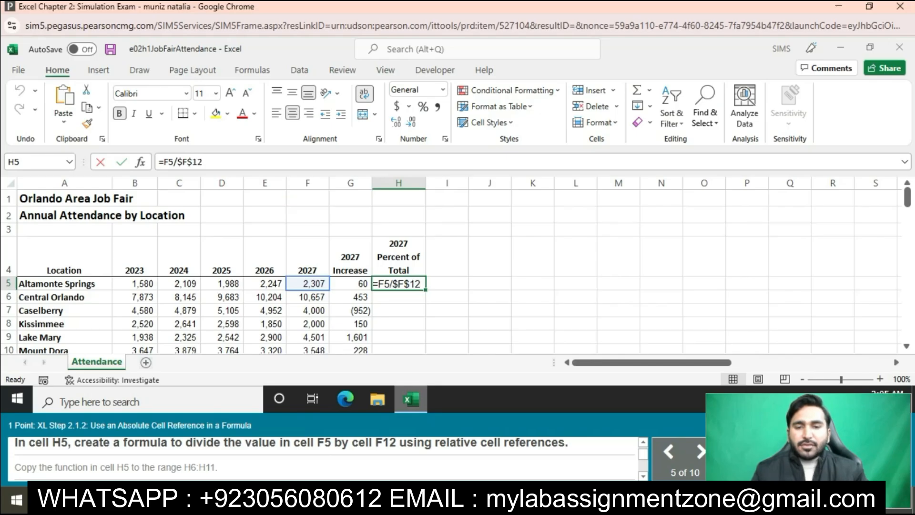
key(Return)
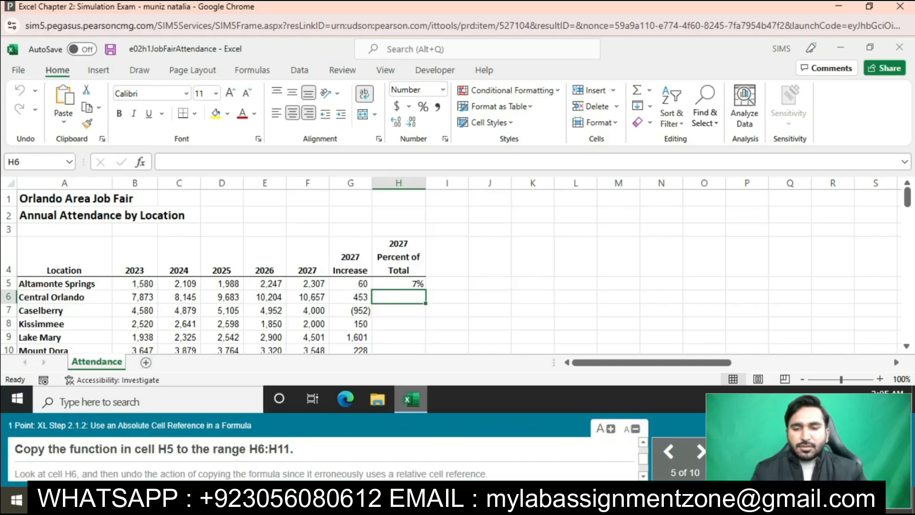
Step: Copy the formula in cell H5 to the range H6:H11, and undo the copy after checking cell H6
click(398, 283)
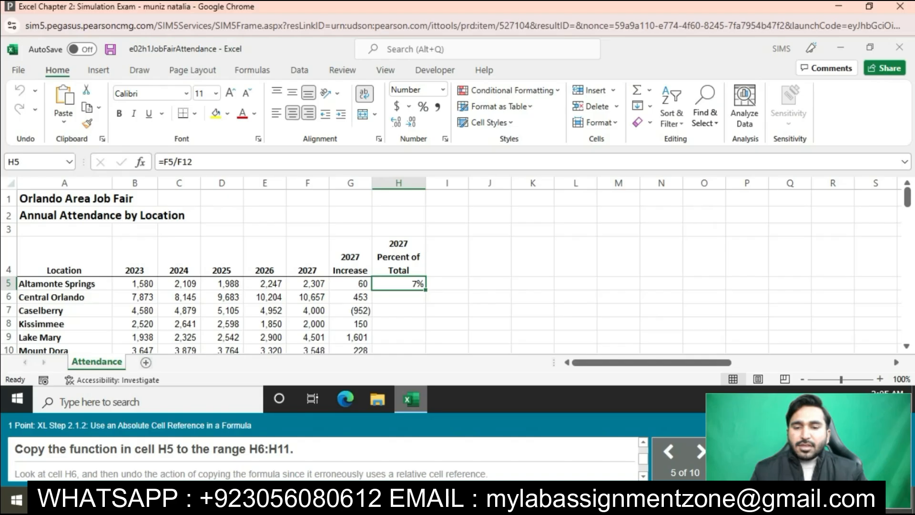
mouse_move(426, 290)
mouse_down()
mouse_move(424, 352)
mouse_move(423, 282)
mouse_up()
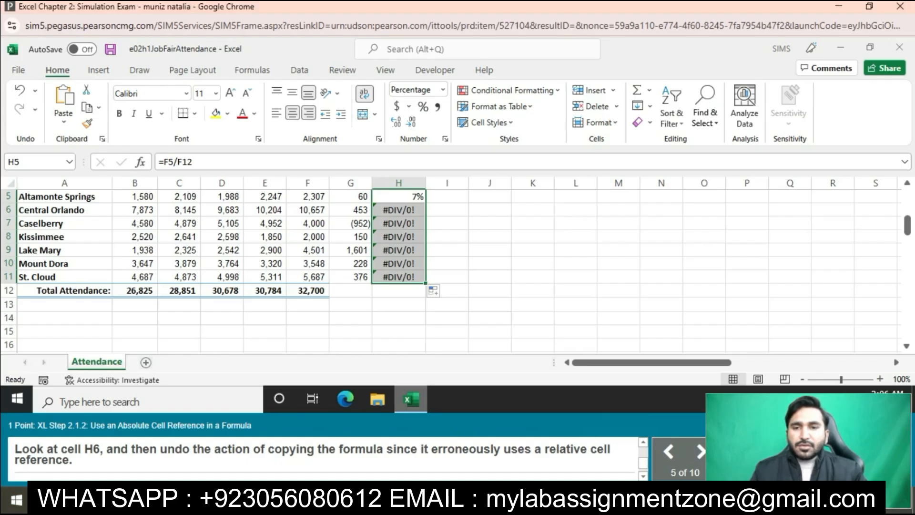
click(399, 210)
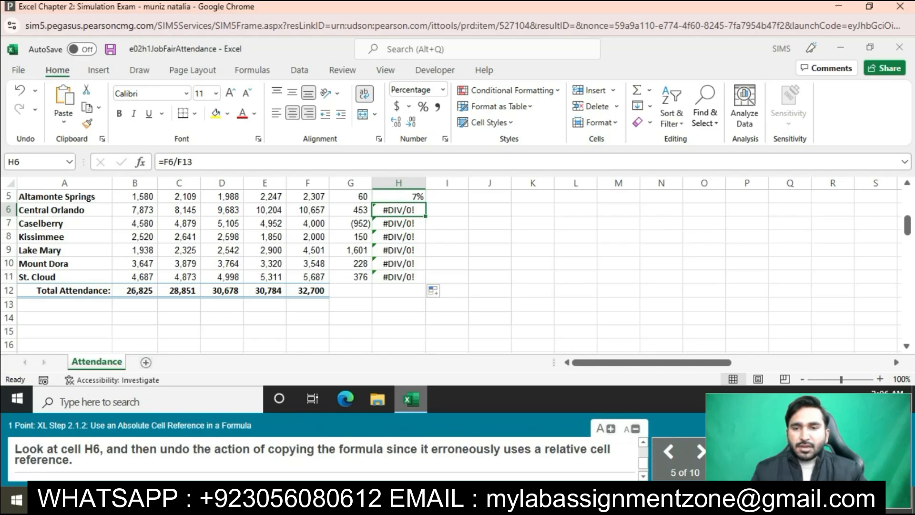
click(20, 90)
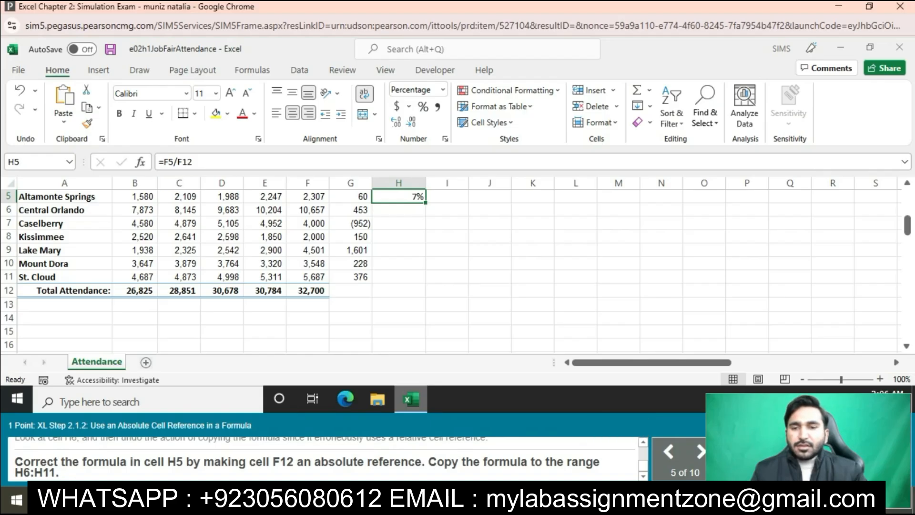
Step: Make the reference to F12 absolute in cell H5 so its formula is =F5/$F$12
click(176, 161)
text($)
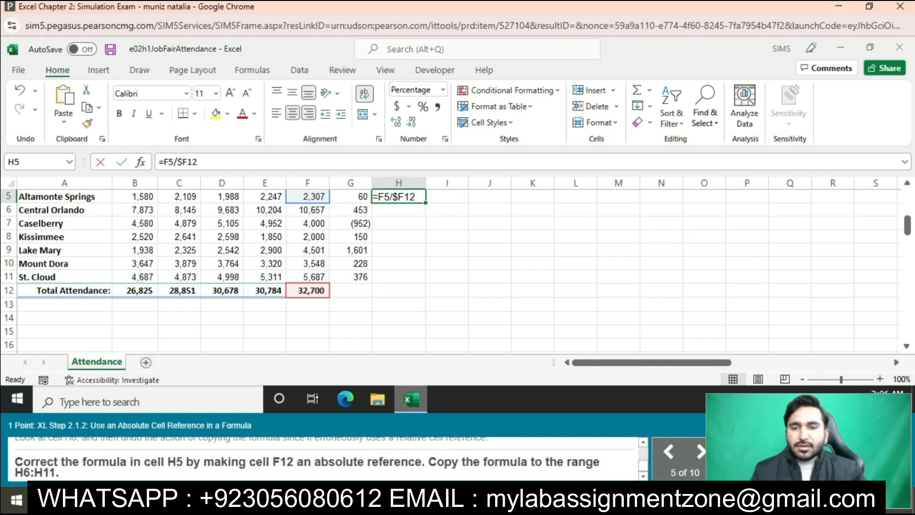
text($)
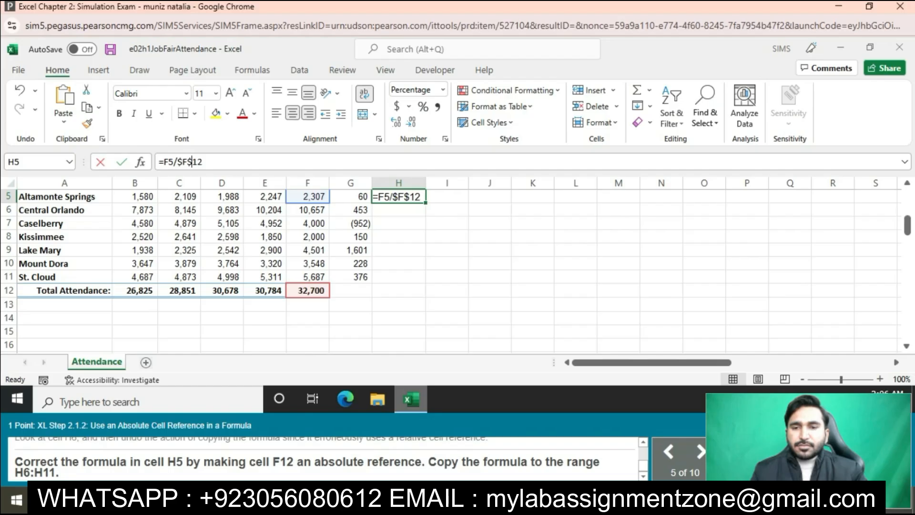
key(Return)
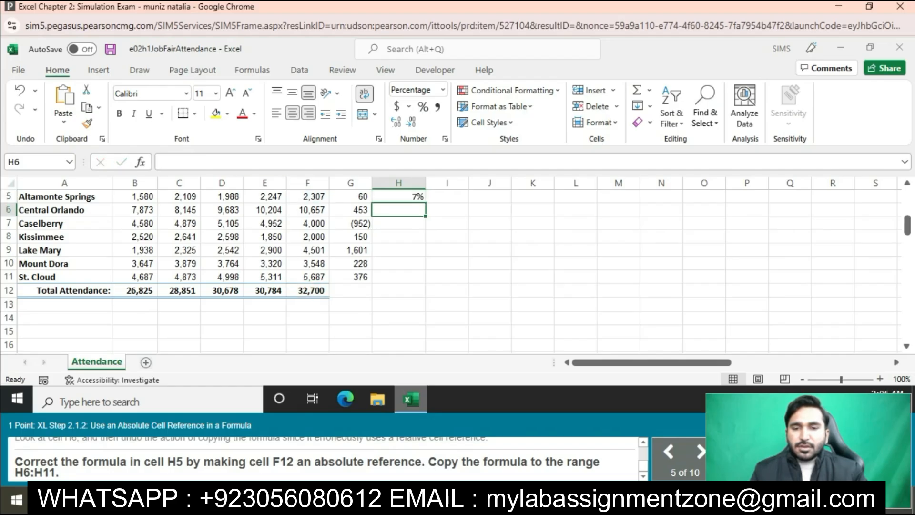
Step: Copy the corrected percent-of-total formula from cell H5 to the range H6:H11
click(399, 196)
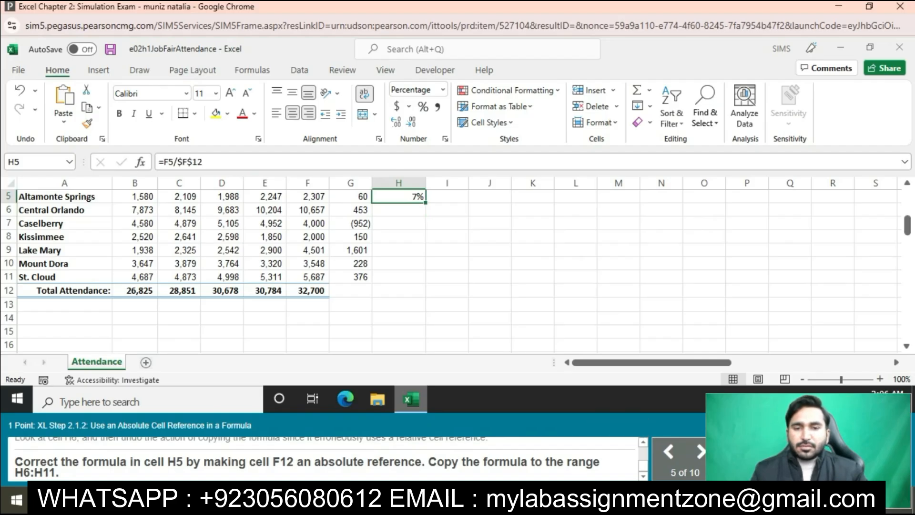
drag(426, 203, 426, 280)
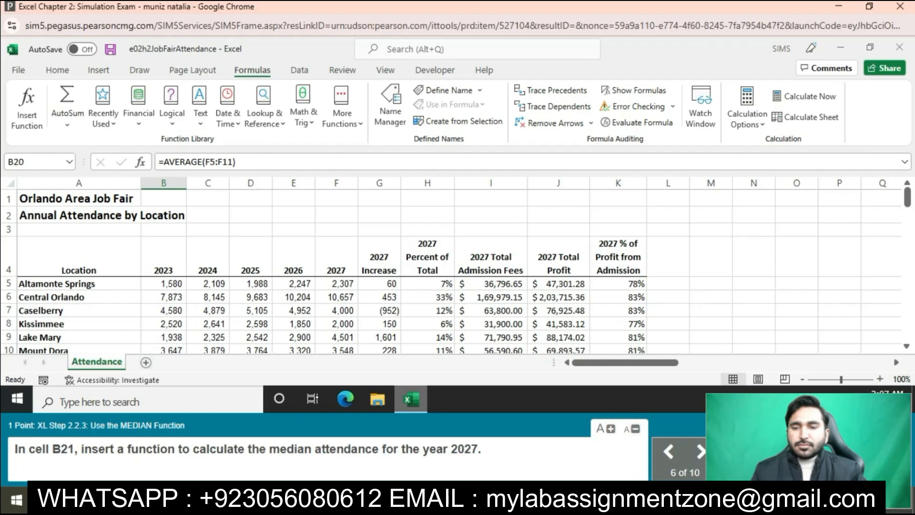
Step: Enter =MEDIAN(F5:F11) in cell B21 to calculate the median attendance for 2027
key(Down)
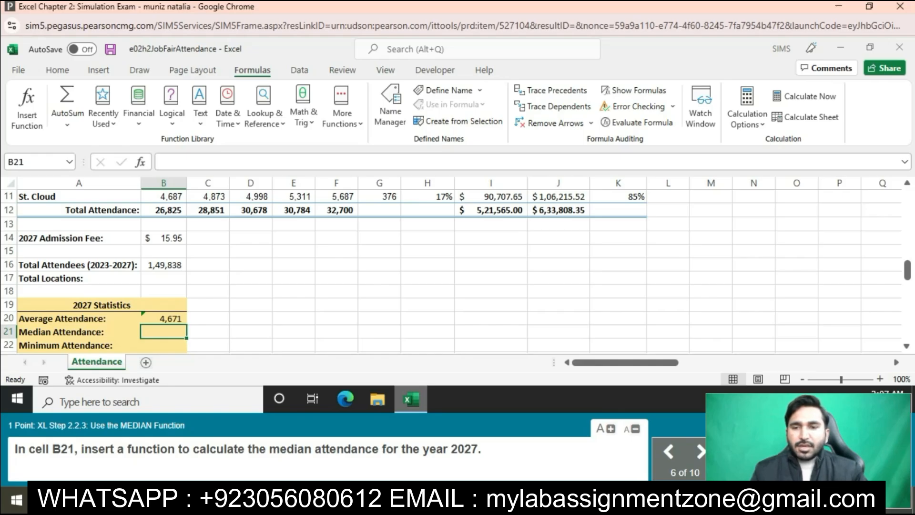
text(=)
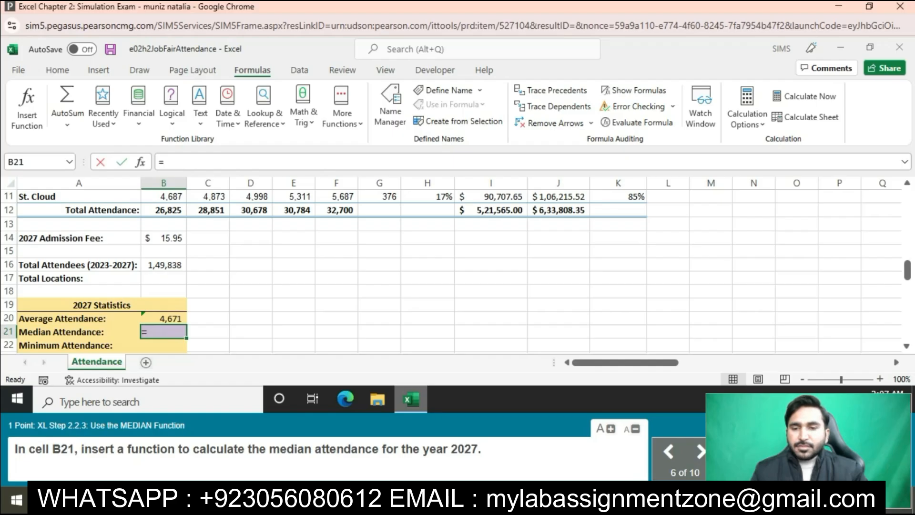
text(M)
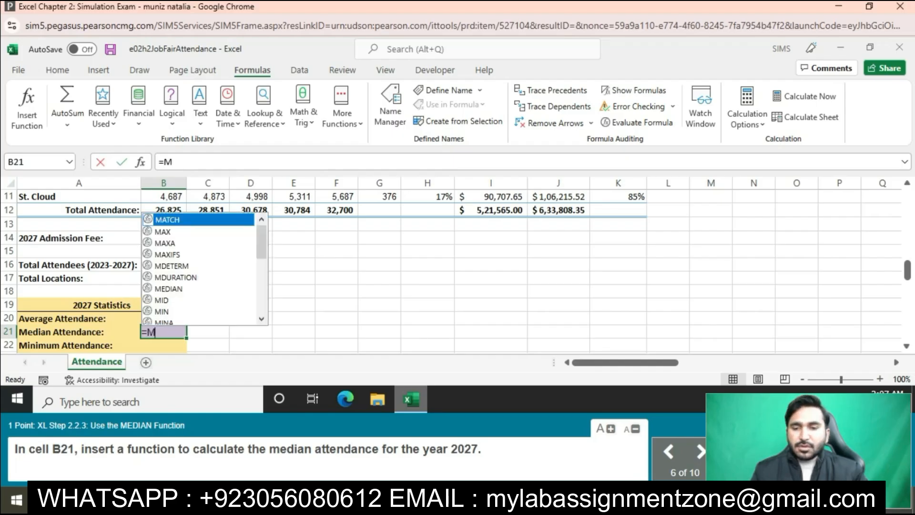
text(E)
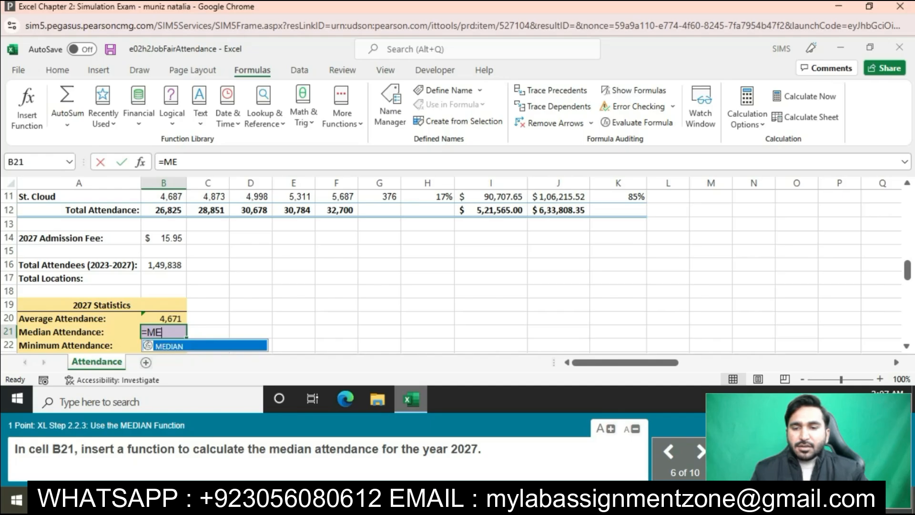
text(D)
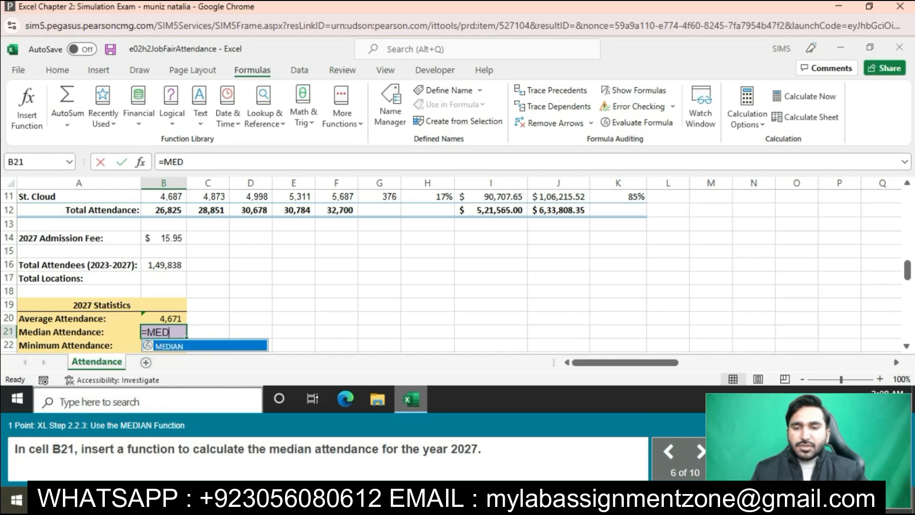
text(IAN)
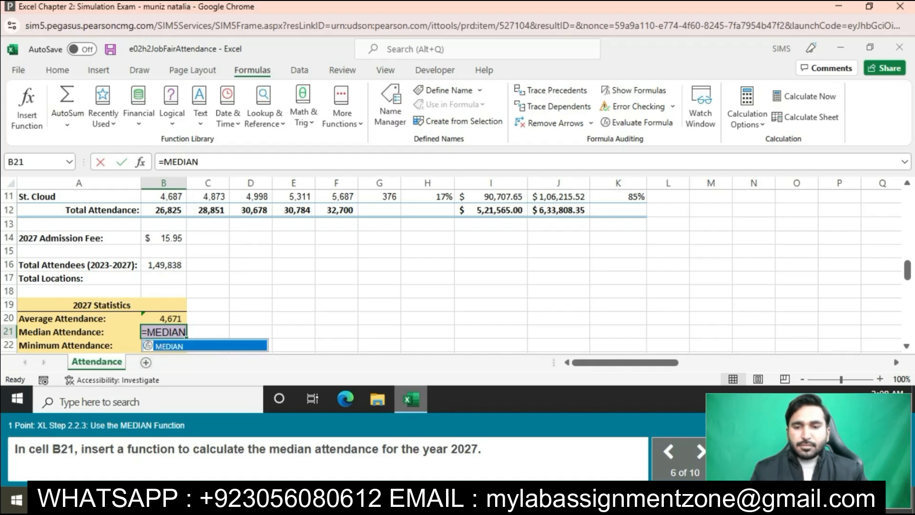
text(()
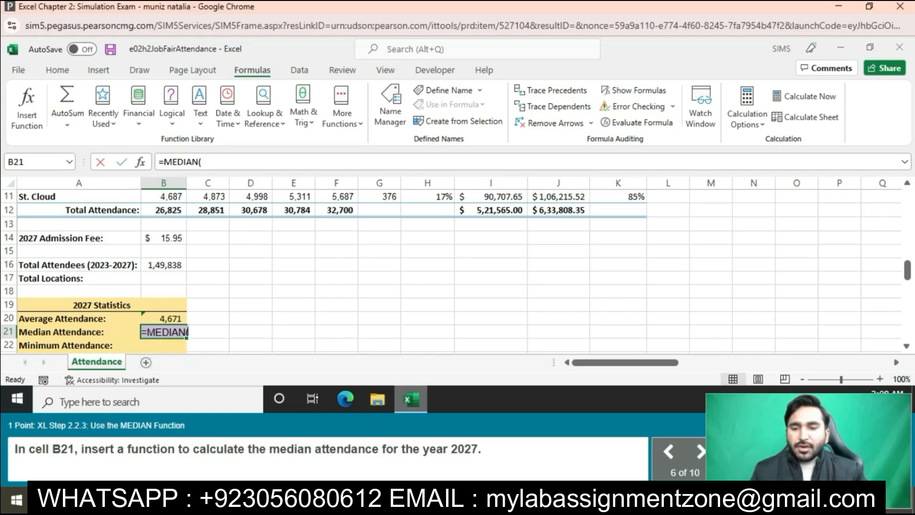
text(F5)
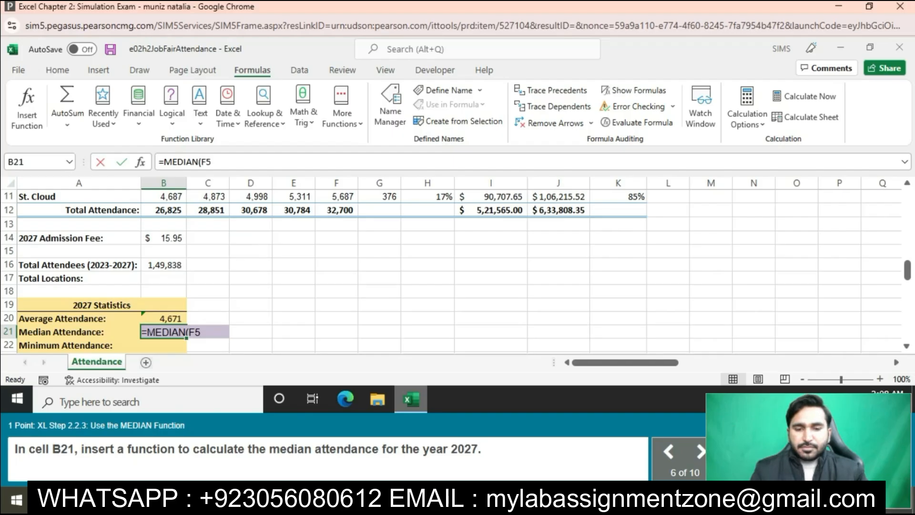
text(:)
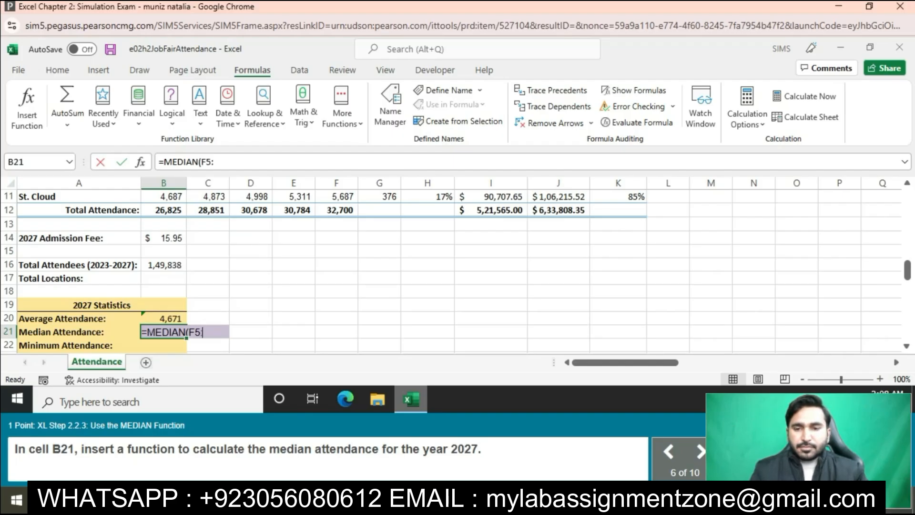
text(F11)
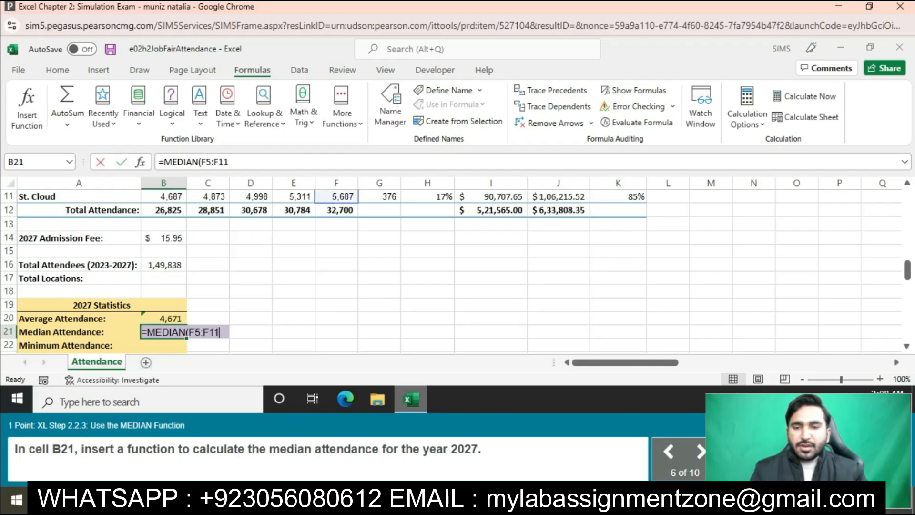
text())
key(Return)
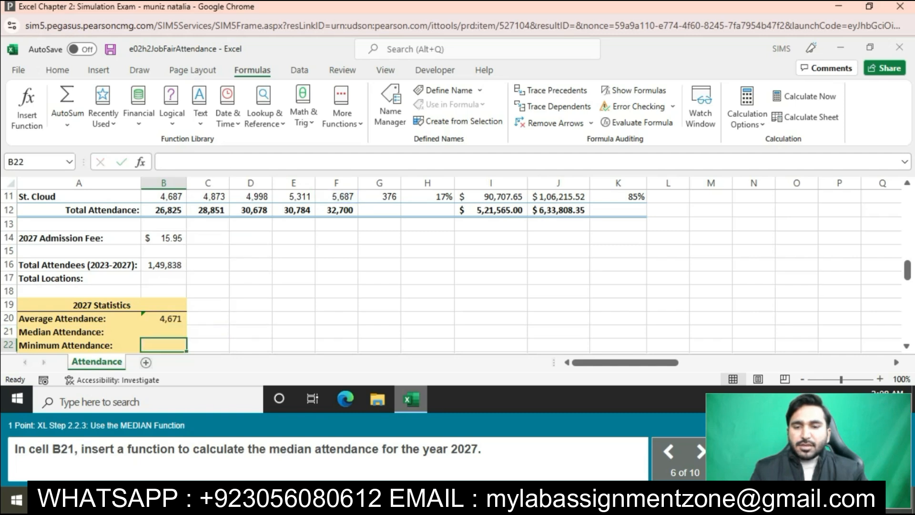